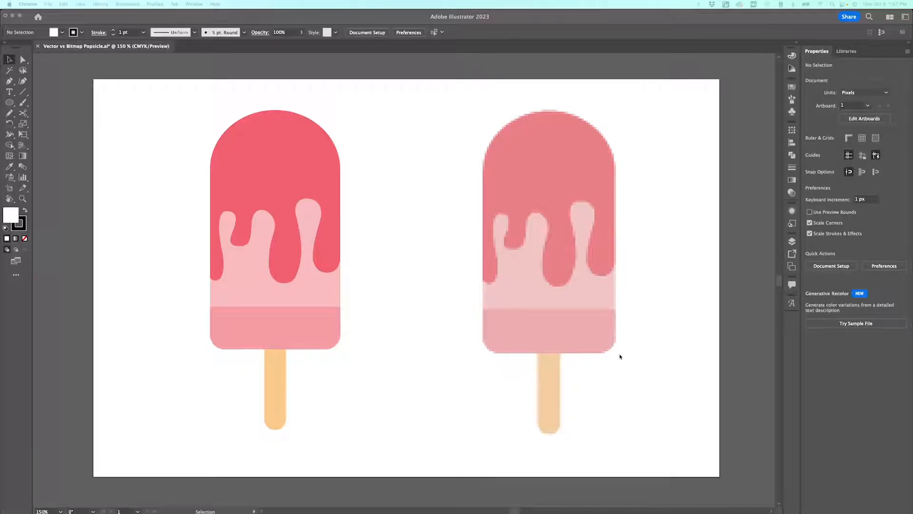
Examine the vector popsicle's drip edges at high magnification against the bitmap copy, and return to the full artboard view
click(295, 293)
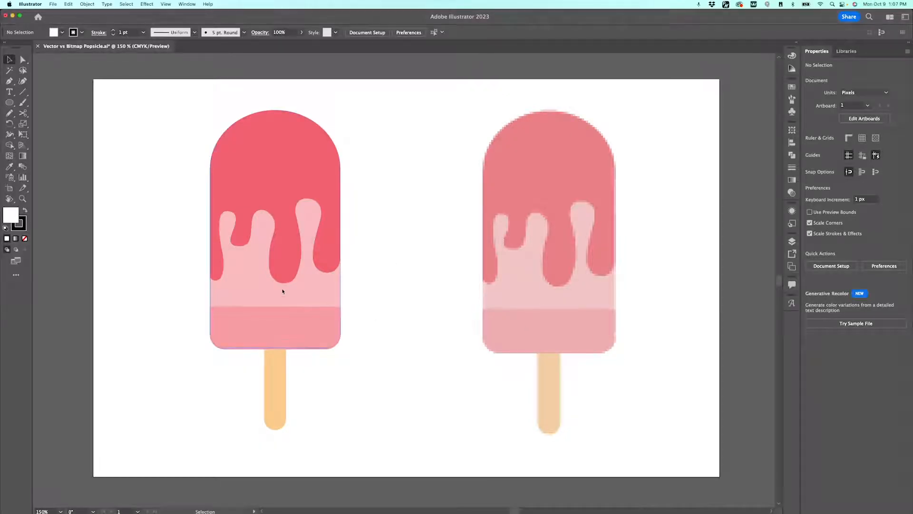
key(super+equal)
key(super+equal)
key(super+equal)
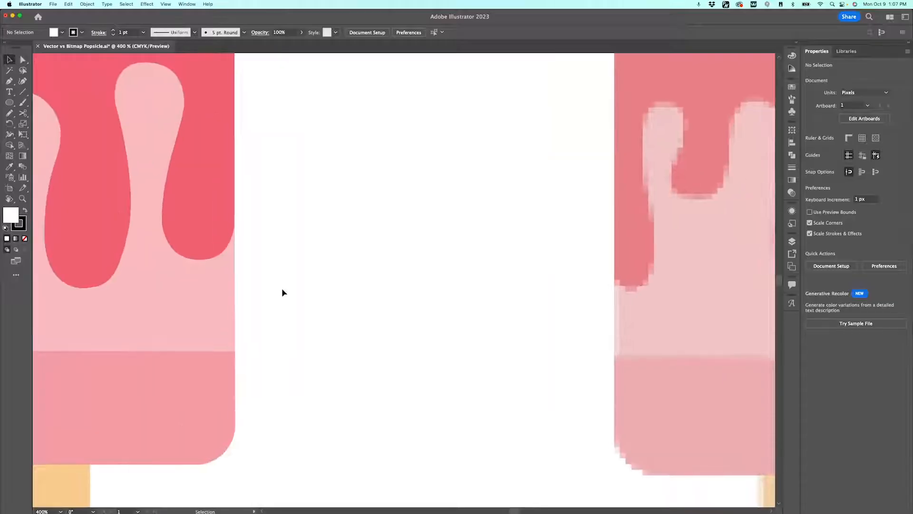
scroll(284, 293, left, 5)
key(super+equal)
key(super+equal)
key(super+equal)
key(super+equal)
key(super+equal)
key(super+equal)
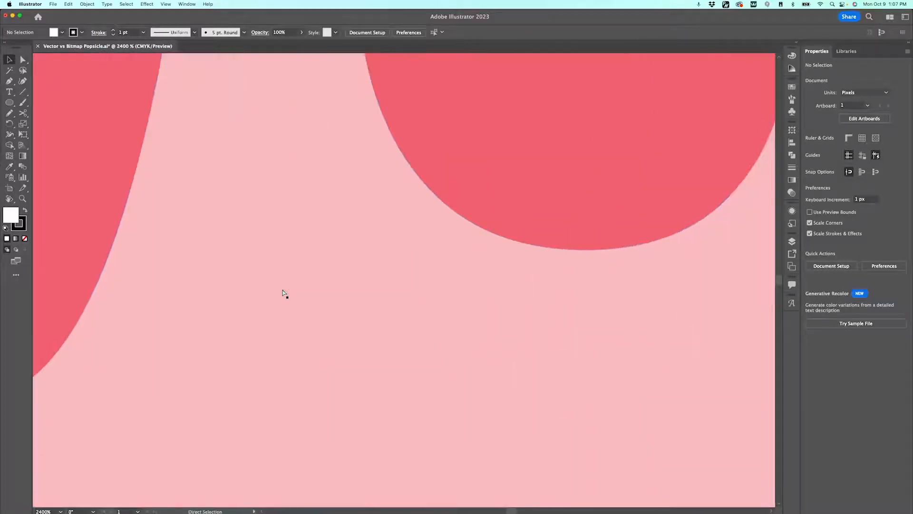
scroll(287, 291, right, 5)
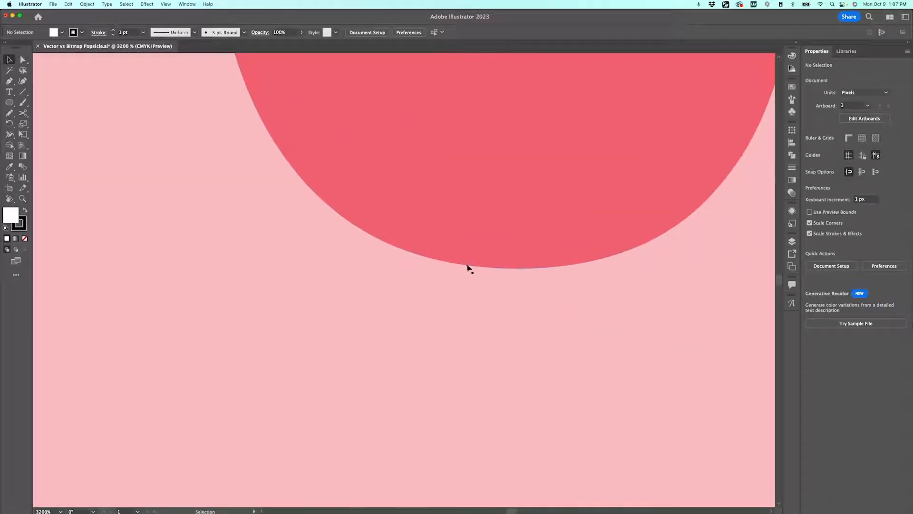
key(super+0)
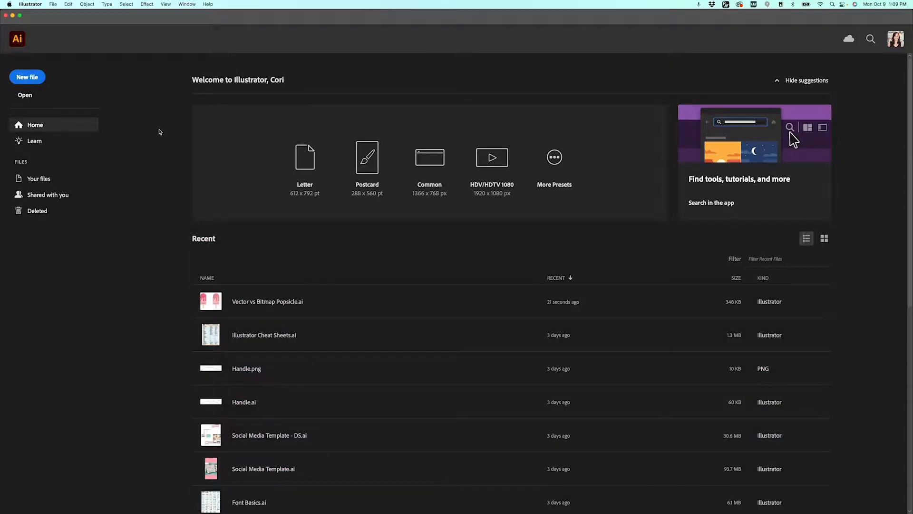
Create a new 12 x 12 in document named Test with CMYK colour mode and 300 ppi raster effects
click(33, 77)
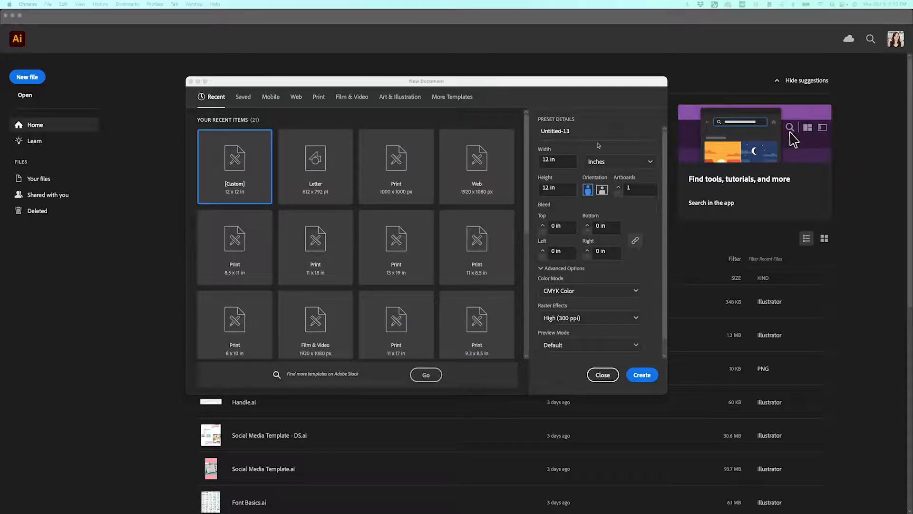
click(564, 133)
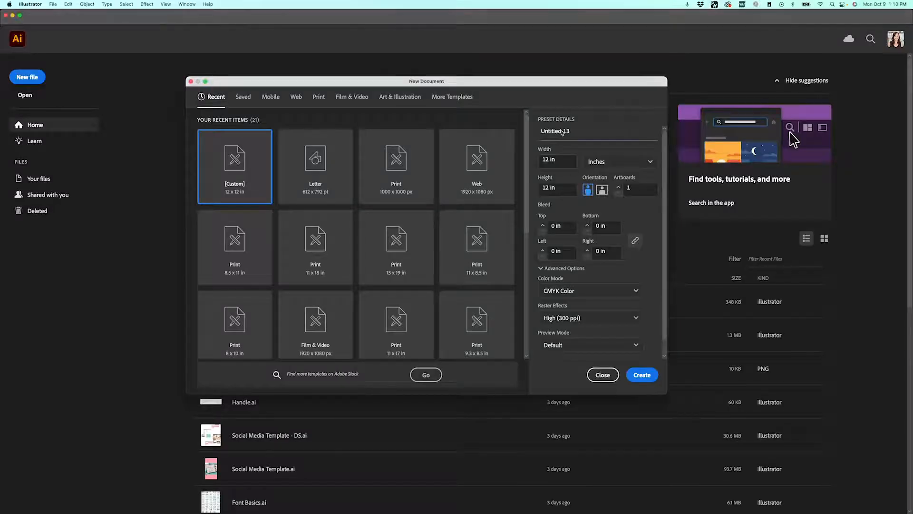
key(super+a)
text(Test)
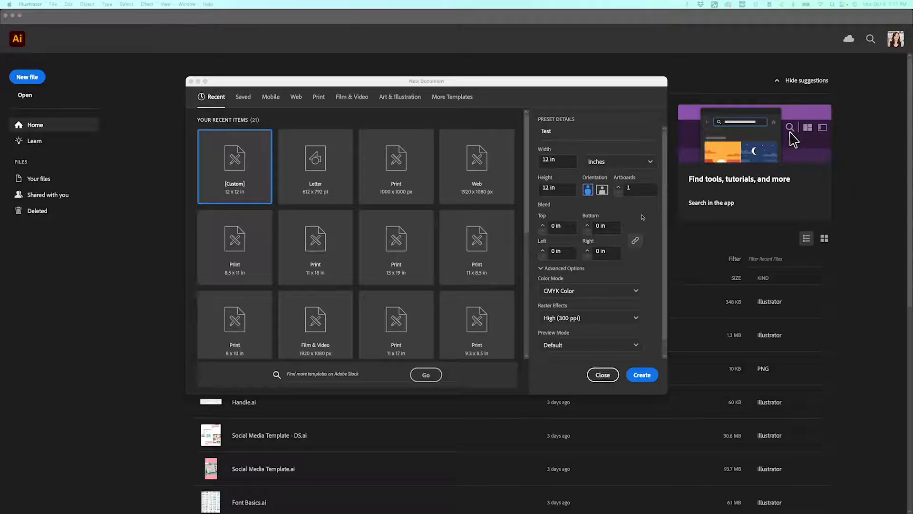
click(636, 292)
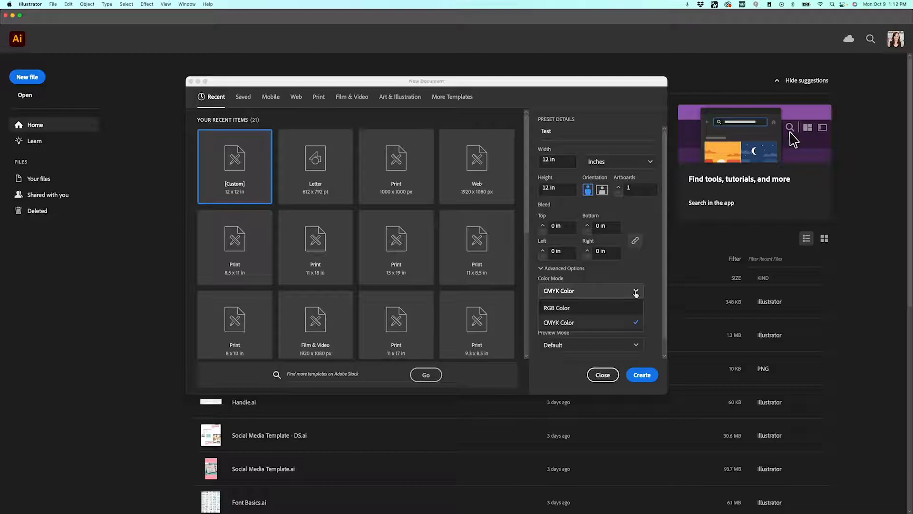
click(636, 293)
click(645, 380)
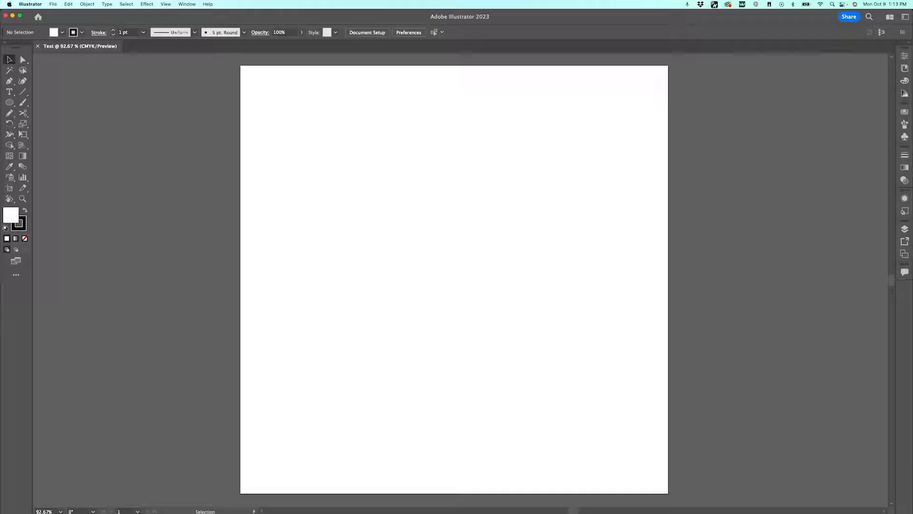
Set the workspace to Essentials Classic
click(906, 19)
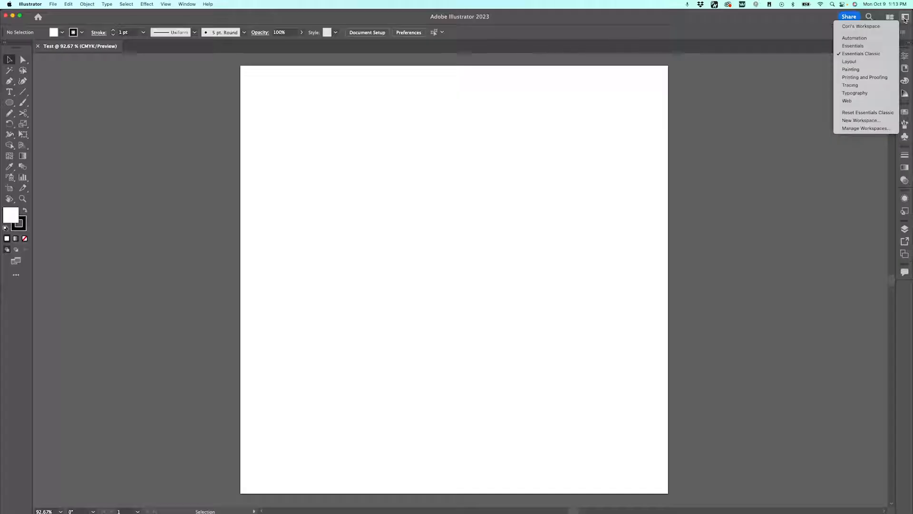
click(880, 54)
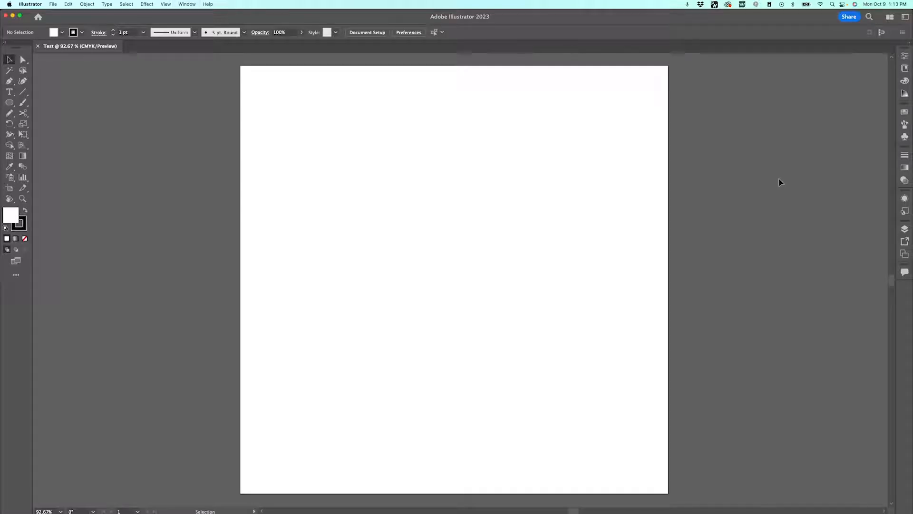
click(905, 17)
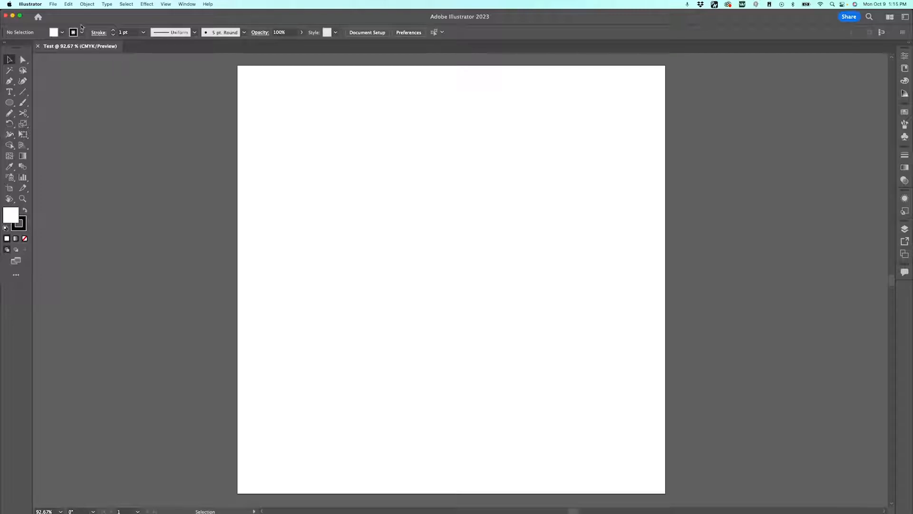
click(37, 4)
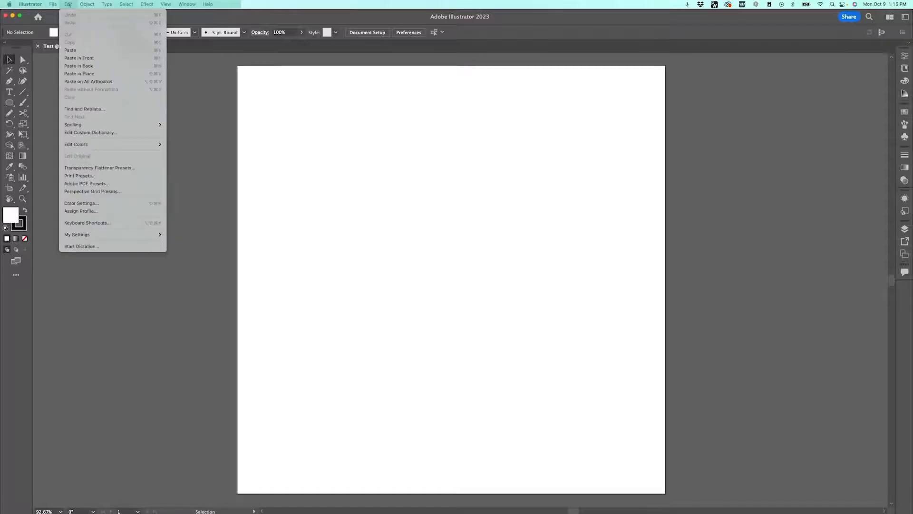
mouse_move(134, 5)
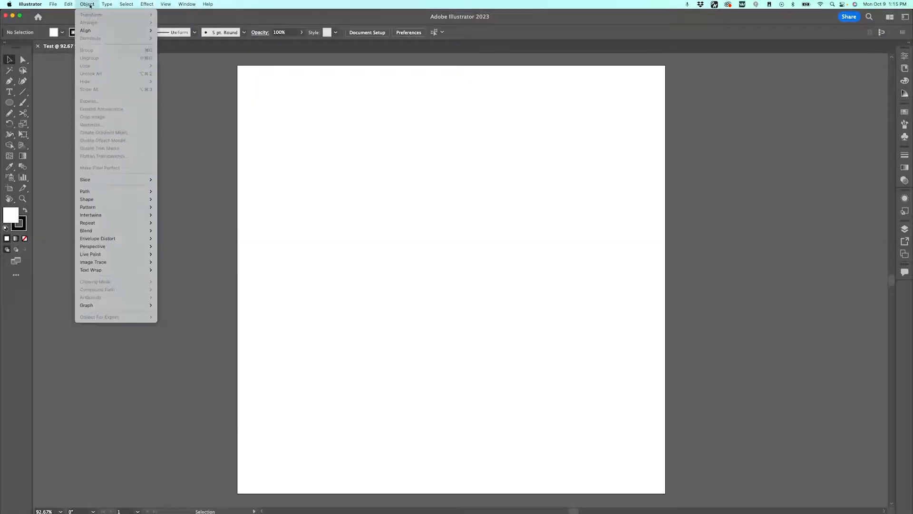
mouse_move(165, 4)
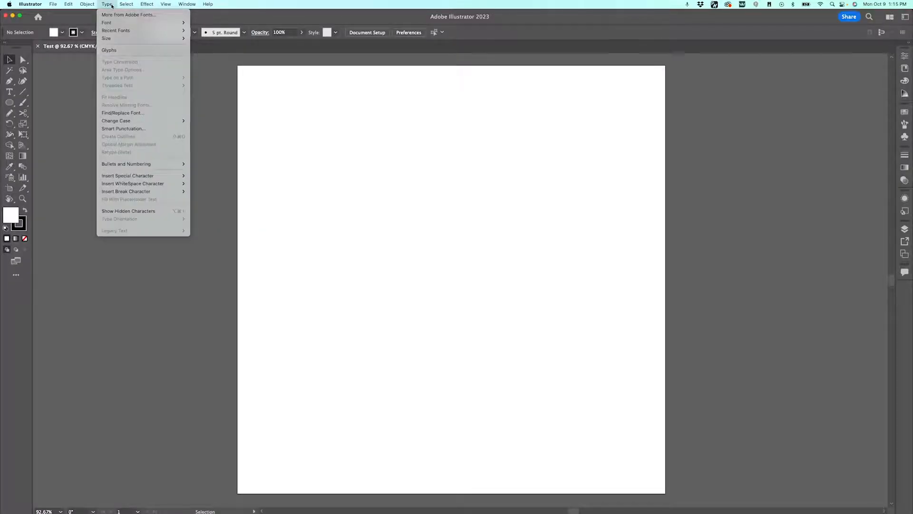
click(82, 35)
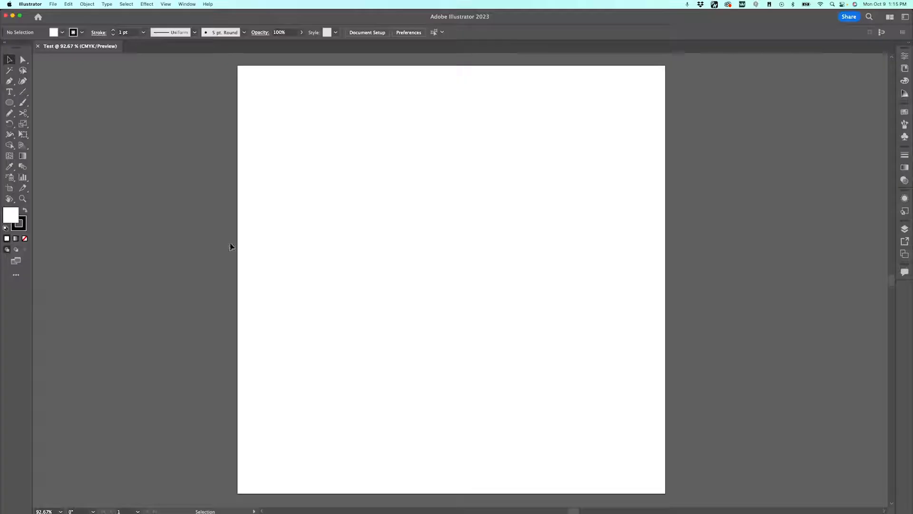
Draw a square about 3 in wide in the upper-left area of the artboard
key(m)
drag(298, 156, 406, 263)
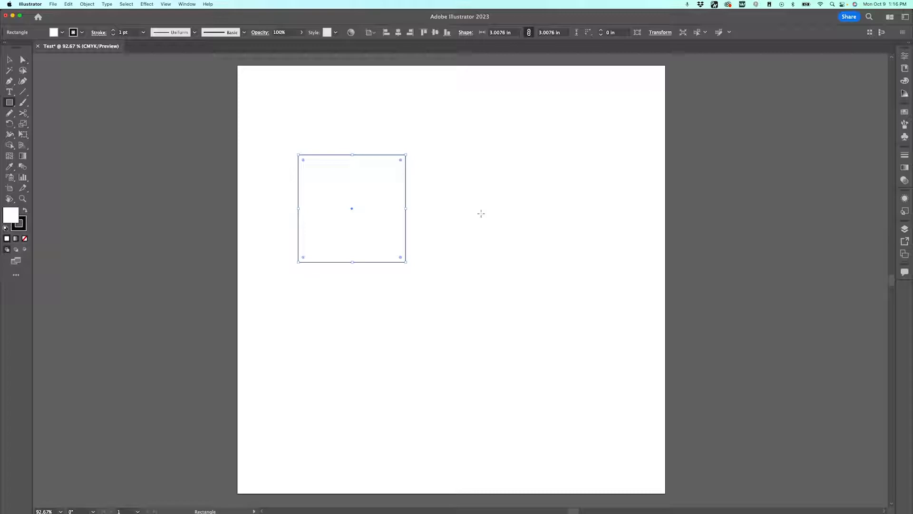
Add a text object reading "Text" beside the square
key(t)
click(454, 207)
text(Text)
key(Escape)
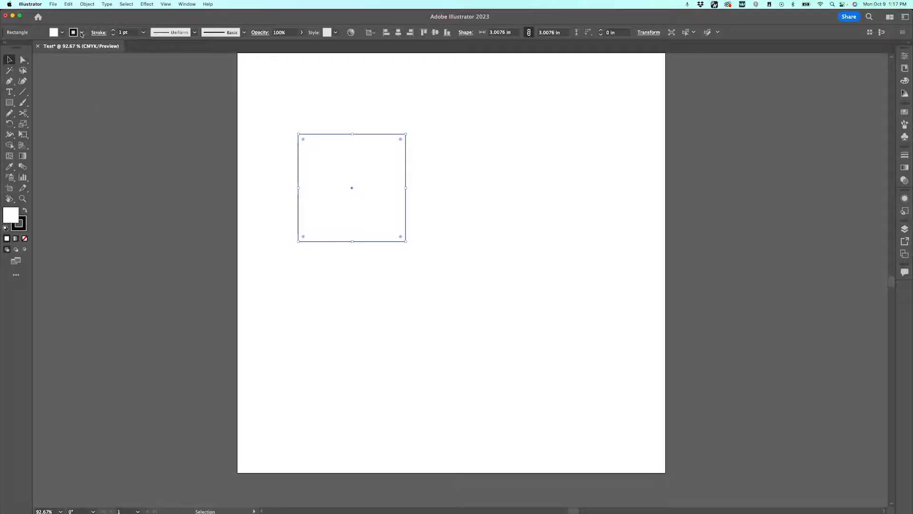
Fill the square with a magenta-purple swatch and give its stroke a yellow swatch
click(60, 33)
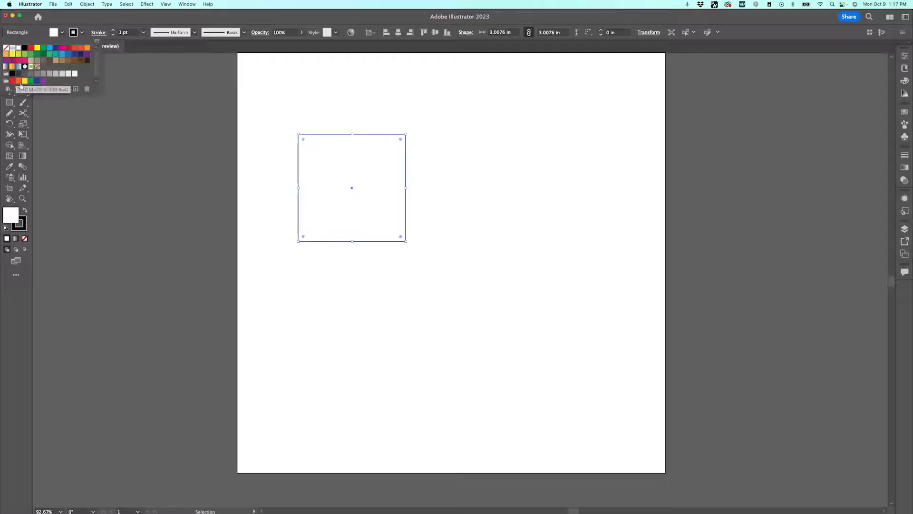
click(12, 61)
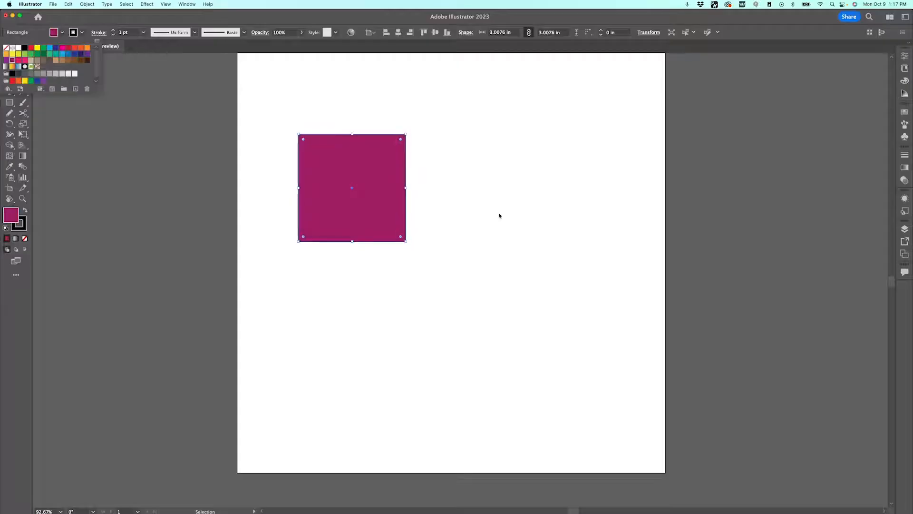
click(83, 35)
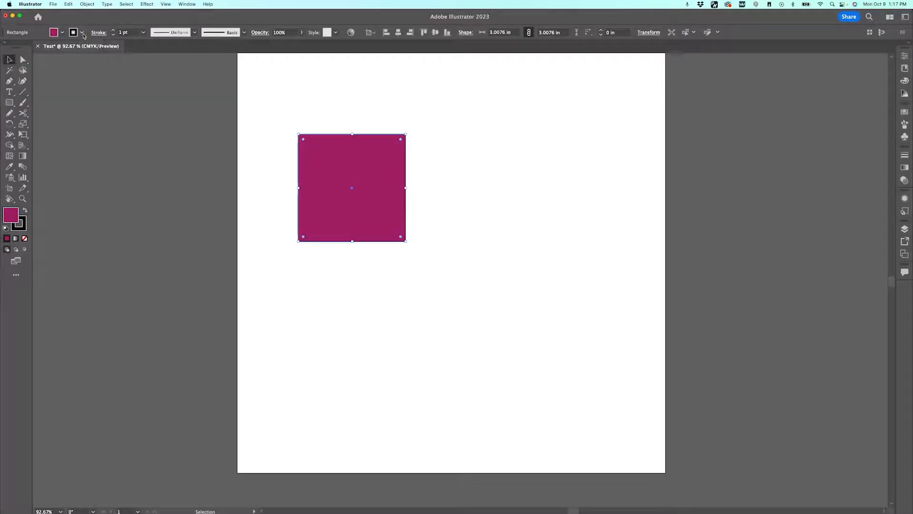
click(82, 33)
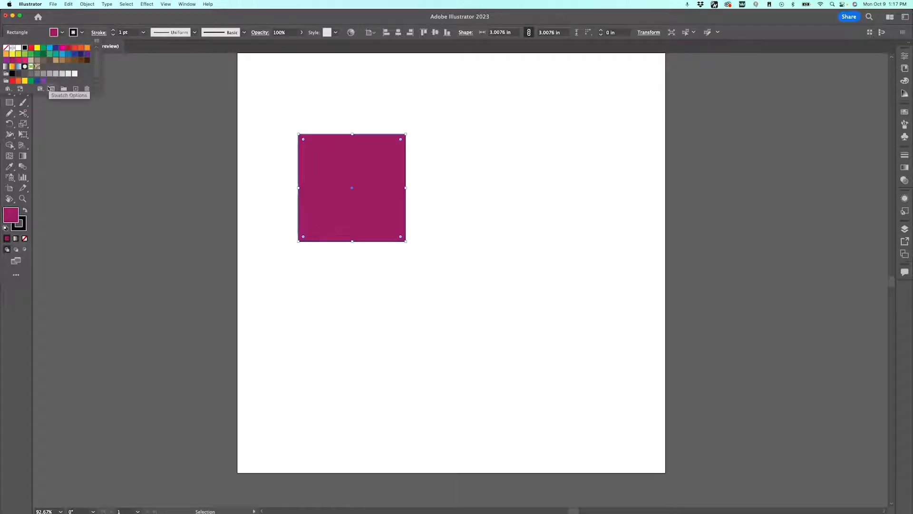
click(25, 82)
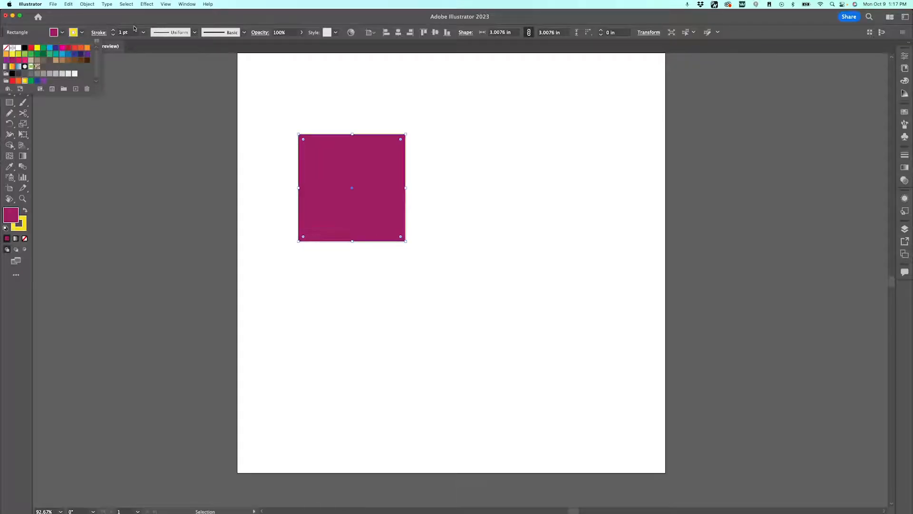
Increase the square's stroke weight to 7 pt
click(113, 30)
click(112, 30)
click(112, 30)
click(113, 30)
click(112, 30)
click(113, 30)
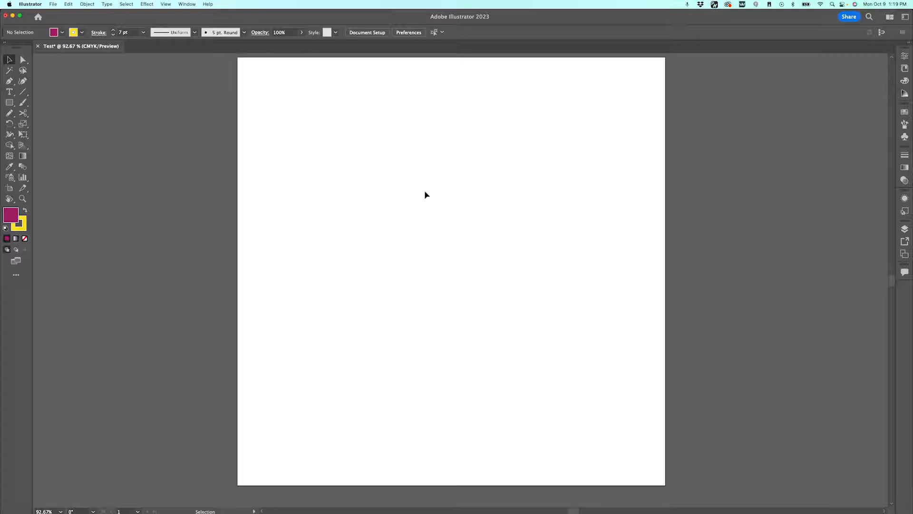
Draw a square about 2.8 in wide on the empty artboard and move it slightly down and to the right
scroll(427, 195, up, 1)
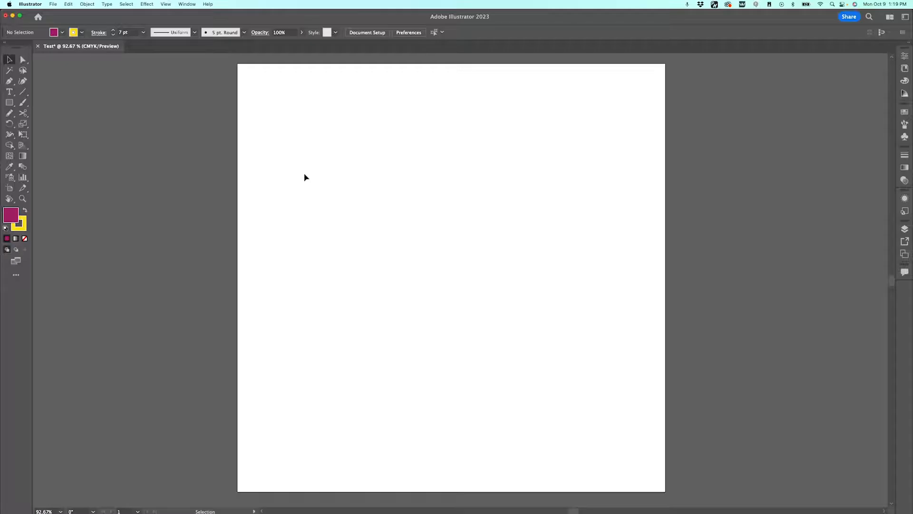
key(m)
drag(305, 155, 405, 256)
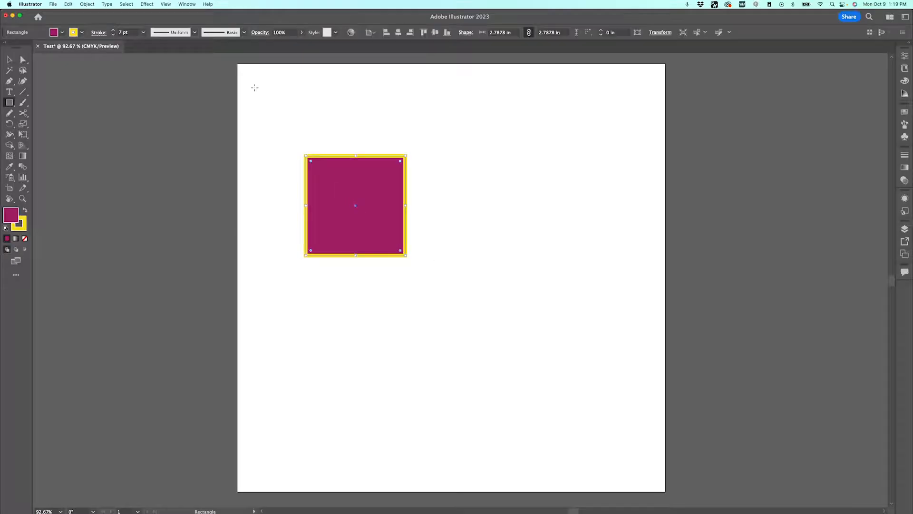
key(v)
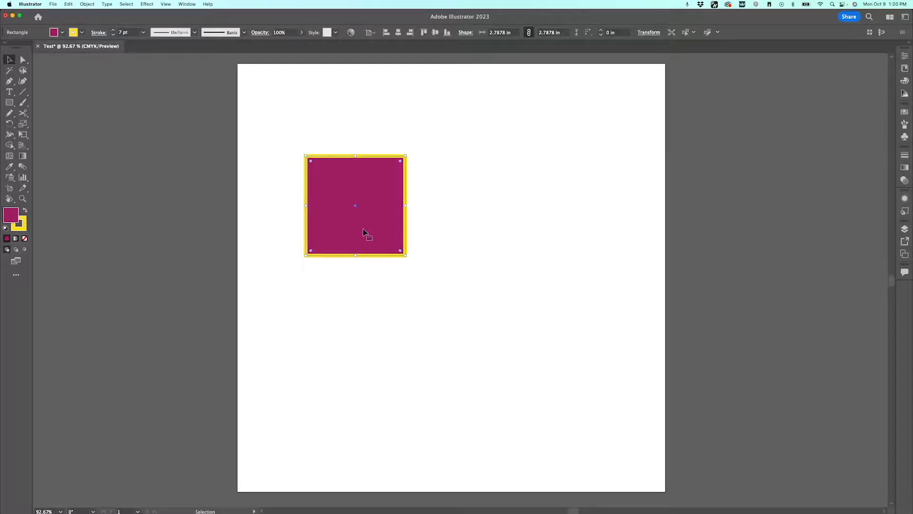
drag(380, 231, 412, 238)
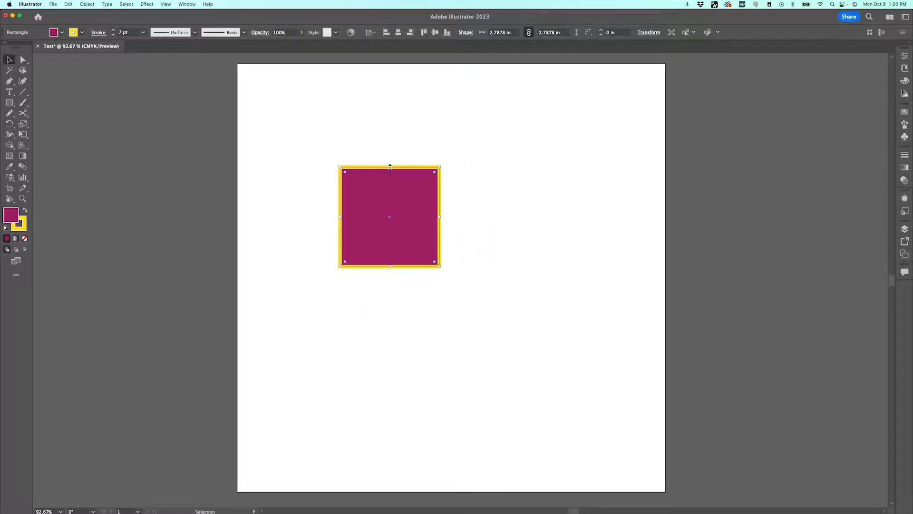
Scale the square from its upper-right corner into a rectangle about 4.07 in wide and 3.66 in high
drag(440, 166, 506, 137)
mouse_move(471, 200)
mouse_down()
mouse_move(546, 200)
mouse_move(391, 203)
mouse_move(486, 204)
mouse_up()
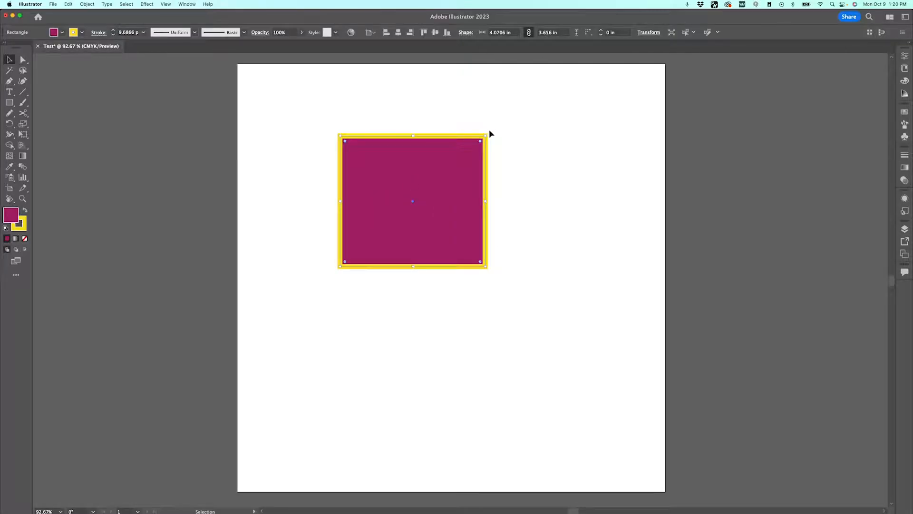
drag(487, 134, 465, 147)
Distort the rectangle by moving every corner anchor point except the upper-left one down and to the right, undo the distortion, and deselect
key(a)
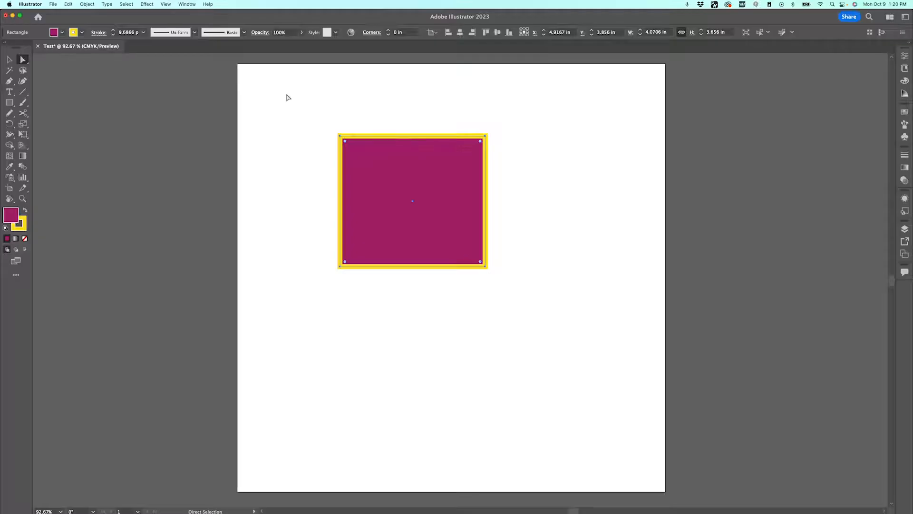
click(485, 136)
mouse_move(485, 137)
mouse_down()
mouse_move(536, 123)
mouse_move(560, 128)
mouse_move(367, 238)
mouse_move(463, 188)
mouse_move(447, 85)
mouse_move(577, 95)
mouse_move(551, 187)
mouse_move(502, 164)
mouse_move(479, 99)
mouse_move(479, 184)
mouse_move(485, 136)
mouse_up()
mouse_move(485, 208)
mouse_down()
mouse_move(567, 214)
mouse_move(503, 212)
mouse_move(485, 155)
mouse_move(482, 286)
mouse_move(554, 253)
mouse_move(485, 209)
mouse_up()
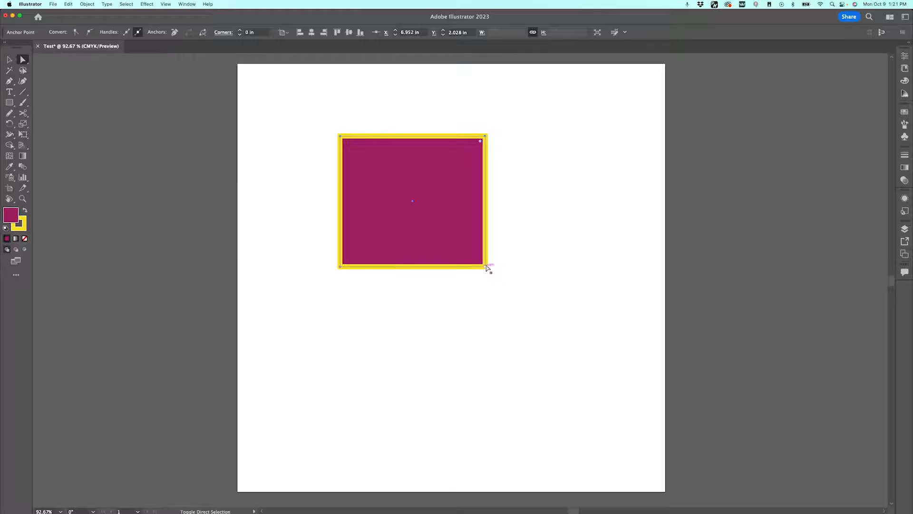
shift+click(485, 266)
shift+click(341, 266)
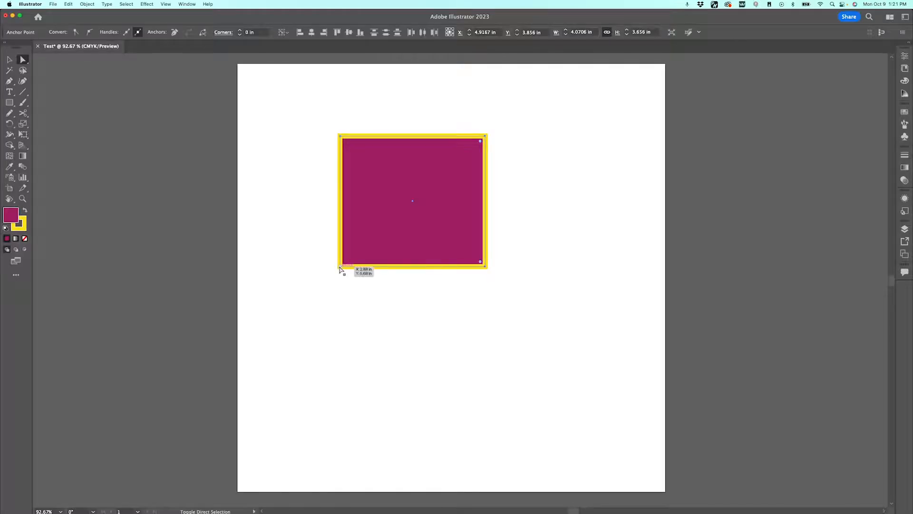
drag(485, 266, 550, 361)
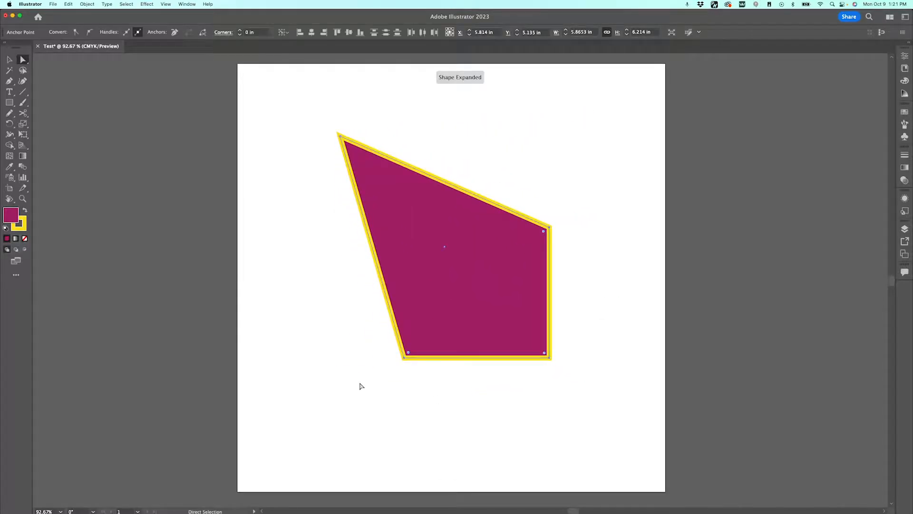
key(super+z)
click(513, 164)
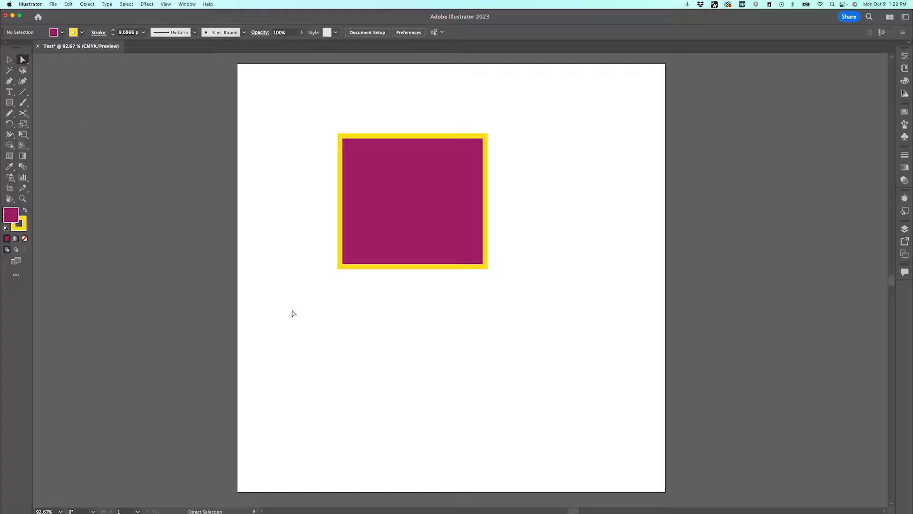
Draw a closed four-point kite shape with straight sides below the rectangle using the Pen tool
key(p)
click(322, 366)
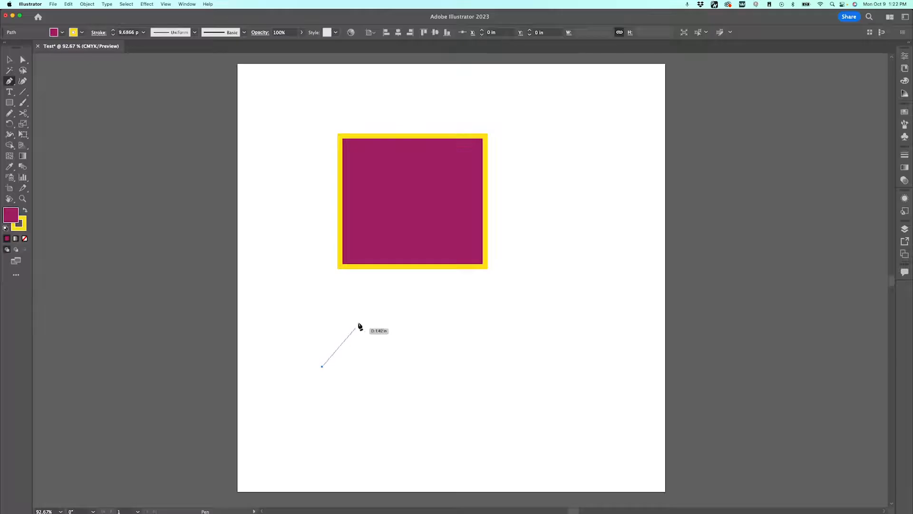
click(378, 310)
click(429, 366)
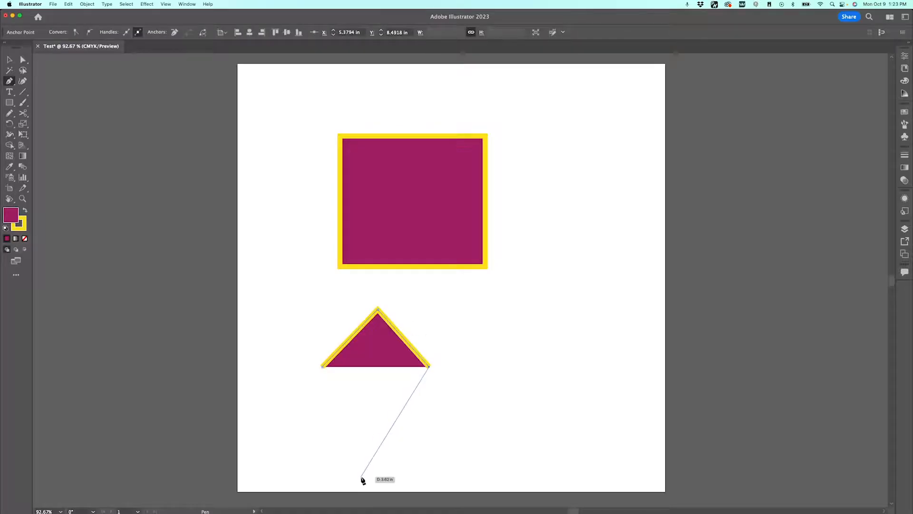
click(373, 478)
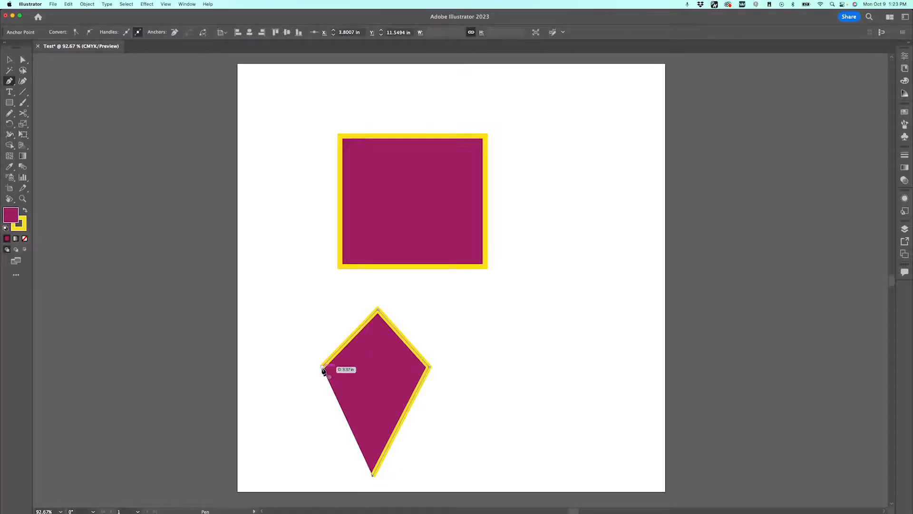
click(322, 367)
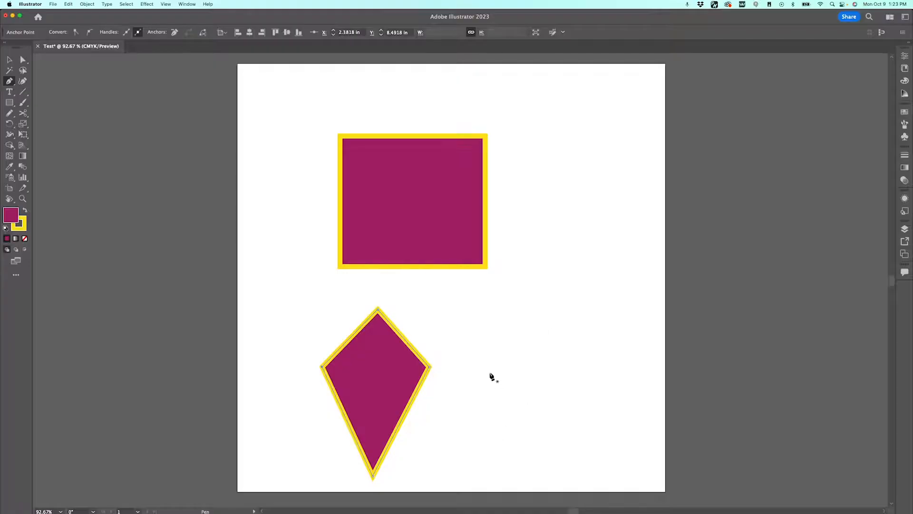
Draw a curved wave path of four smooth anchor points beside the kite, alternating arches up and down, using the Pen tool
drag(465, 362, 465, 307)
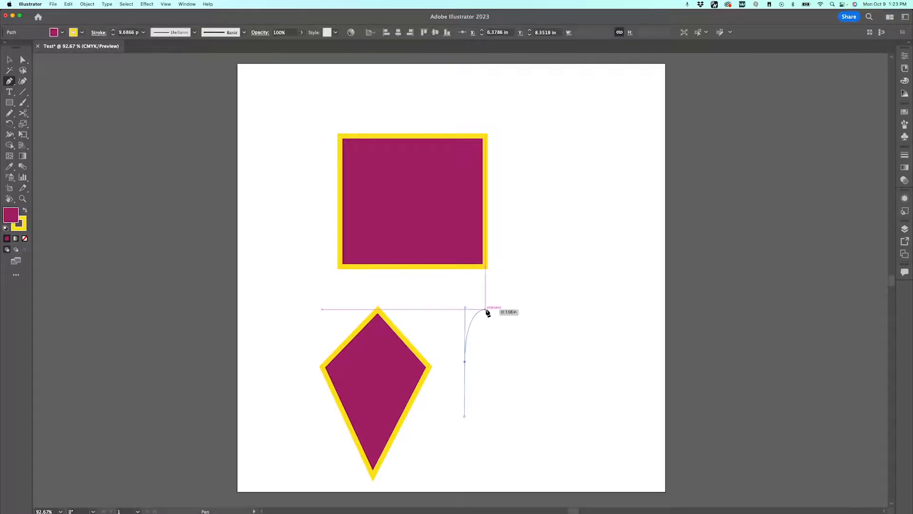
drag(529, 359, 528, 408)
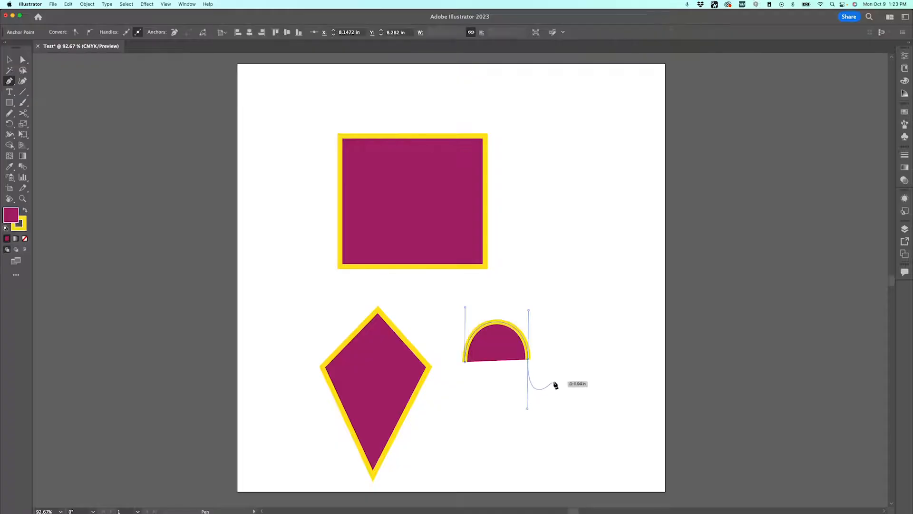
mouse_move(586, 358)
mouse_down()
mouse_move(589, 426)
mouse_move(585, 308)
mouse_up()
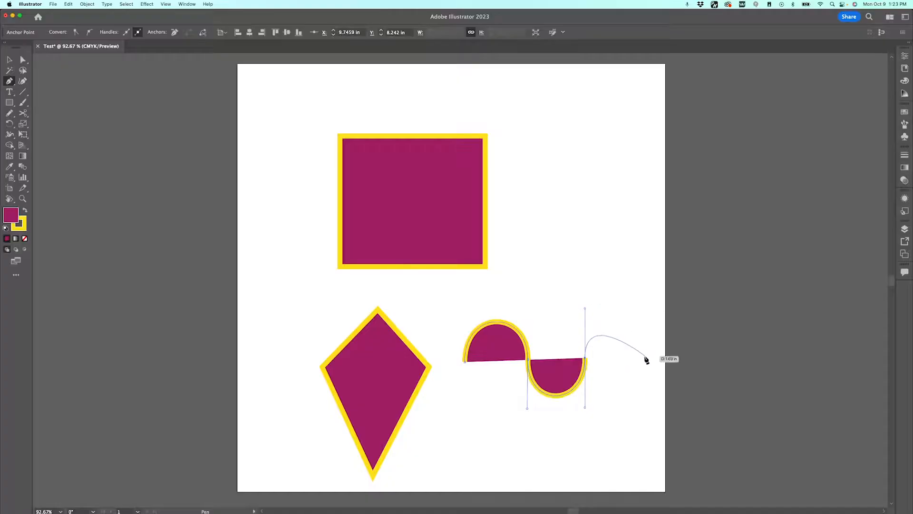
drag(643, 359, 646, 414)
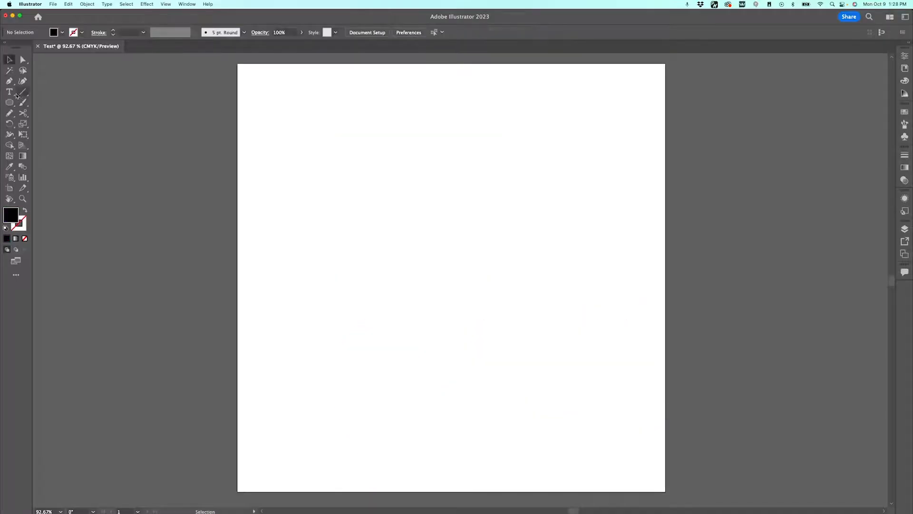
Add the text "Hello" in the upper part of the empty artboard and scale it up from its lower-right corner
key(t)
click(376, 185)
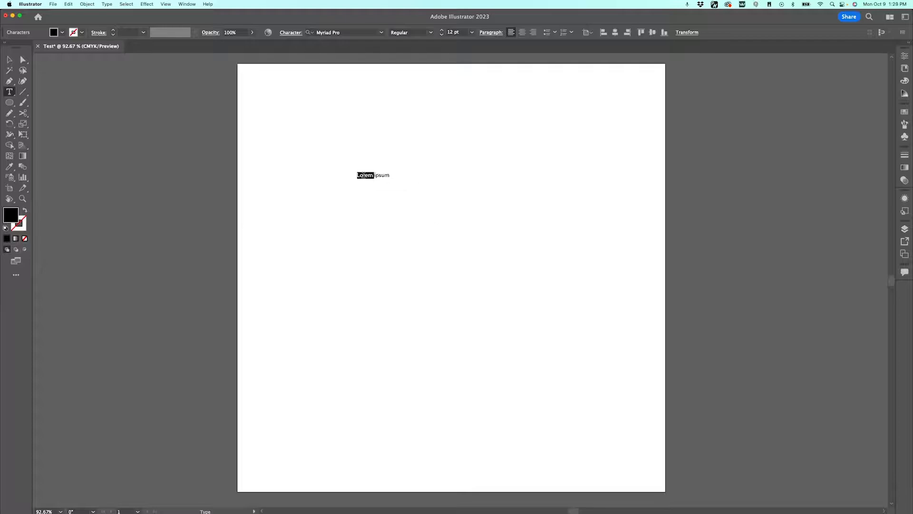
text(Hello)
key(Escape)
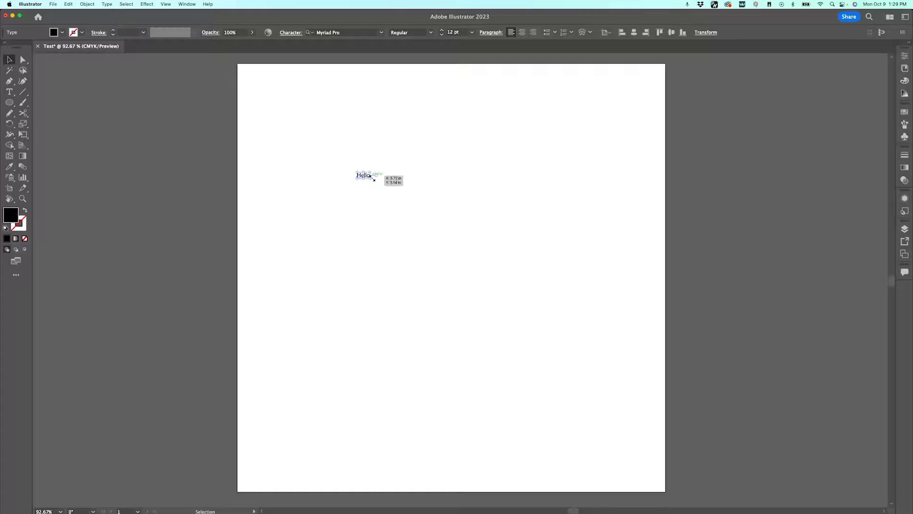
drag(371, 179, 489, 237)
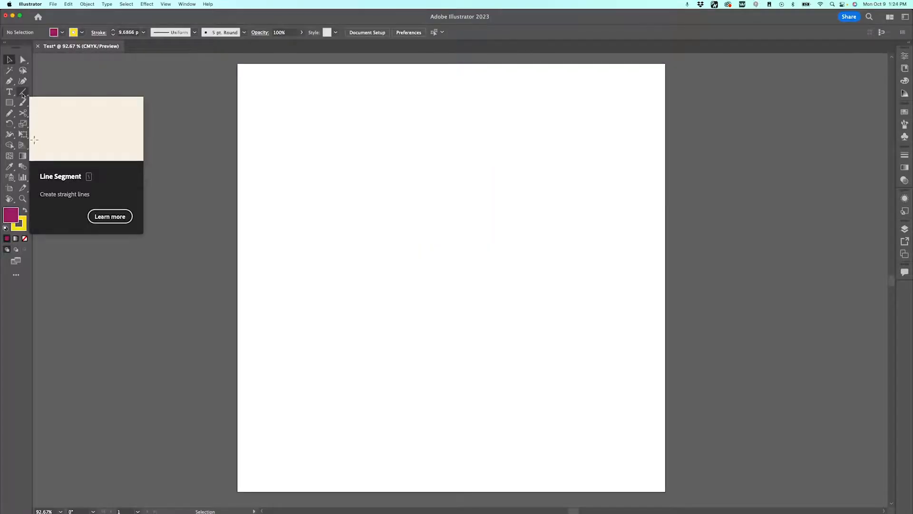
Draw a diagonal line segment about 2.68 in wide and 5.36 in high on the empty artboard and delete it
key(backslash)
drag(335, 158, 430, 349)
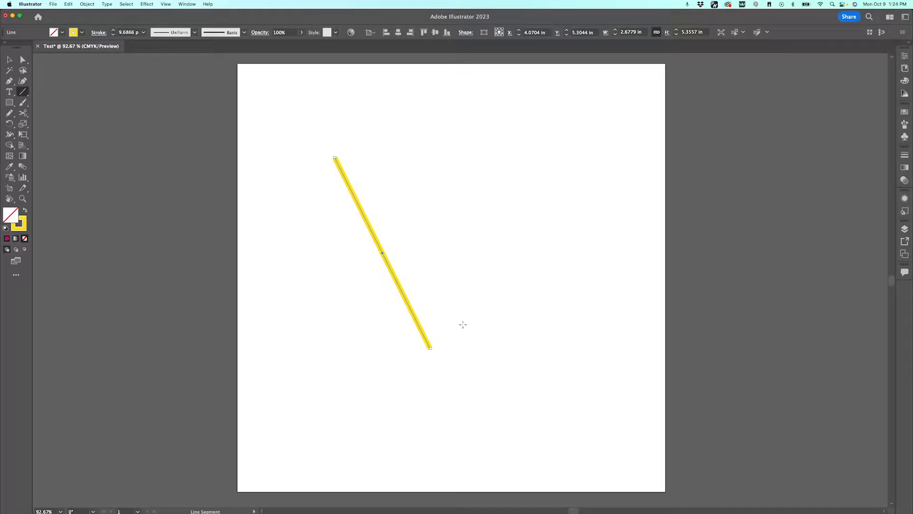
key(Delete)
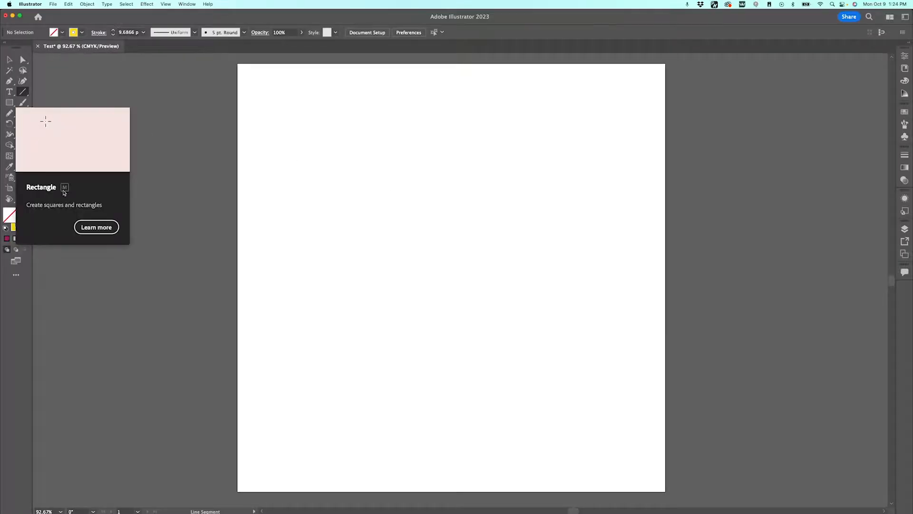
Draw an unfilled rectangle about 4.49 in by 3.65 in and a circle about 3.42 in across to its right
key(m)
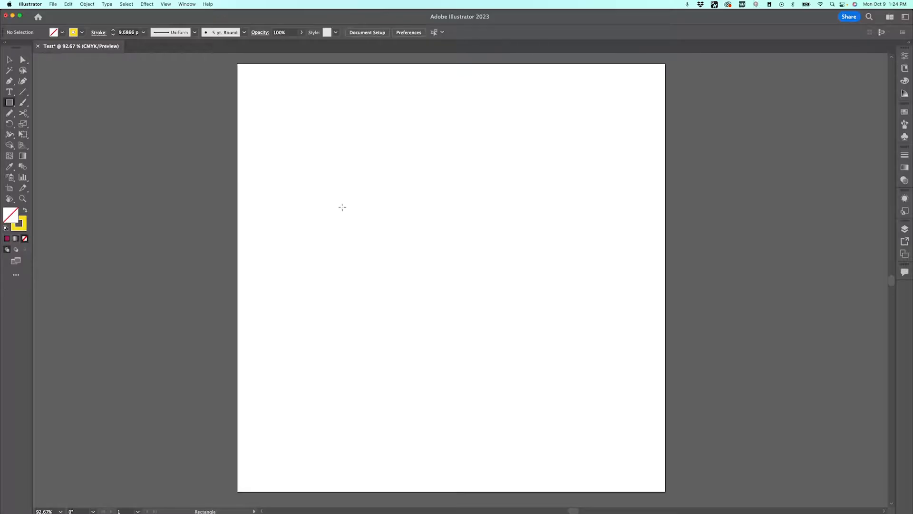
drag(303, 180, 465, 311)
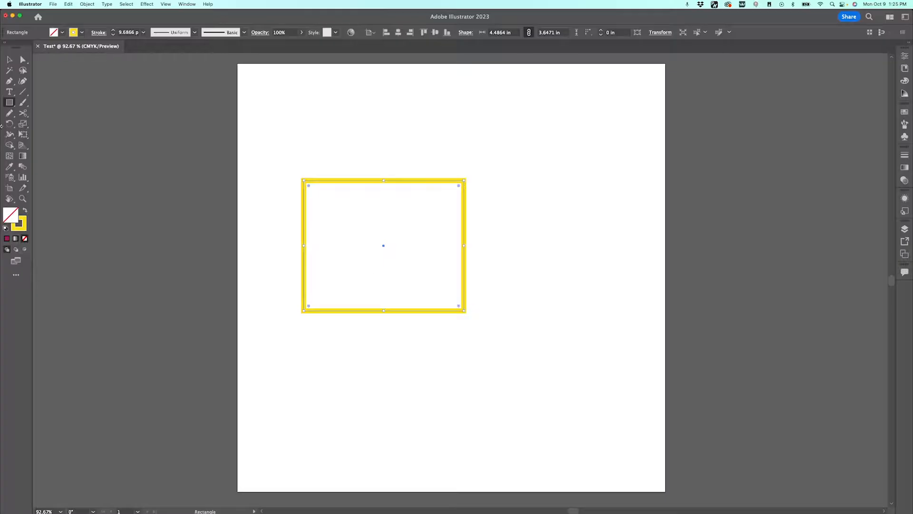
click(9, 103)
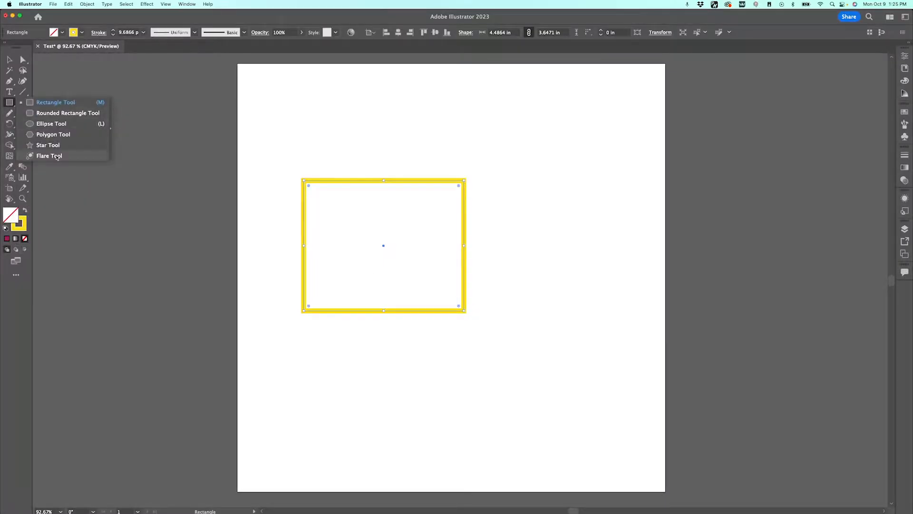
click(51, 124)
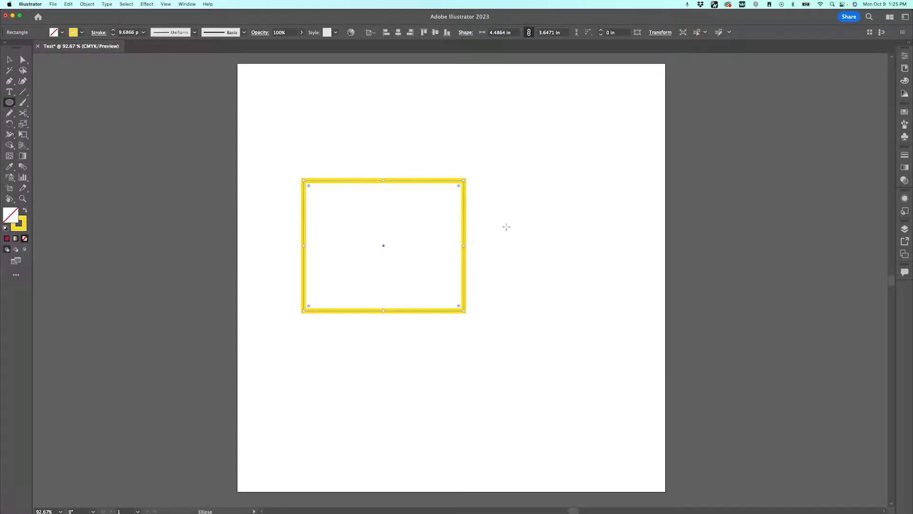
drag(507, 221, 625, 343)
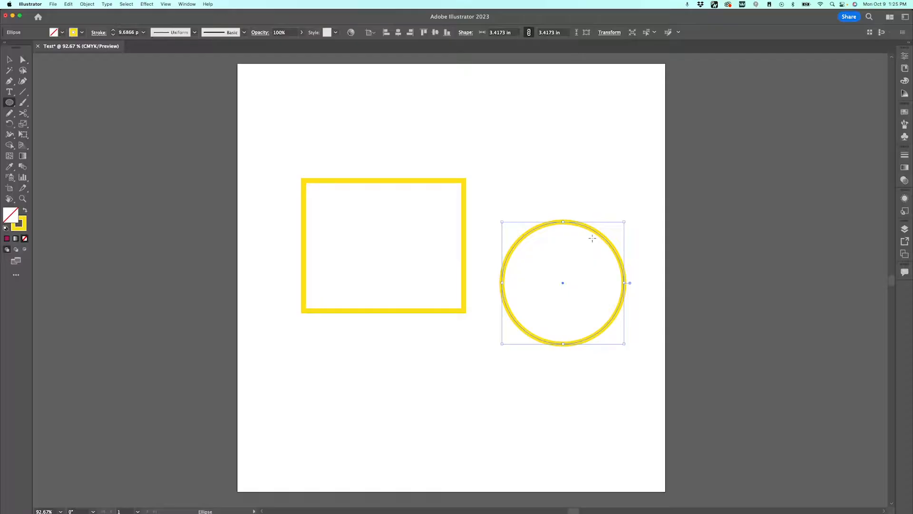
Delete the circle, and move the rectangle over the artboard's left edge and back towards the centre
key(v)
key(super+a)
click(540, 151)
click(584, 226)
key(Delete)
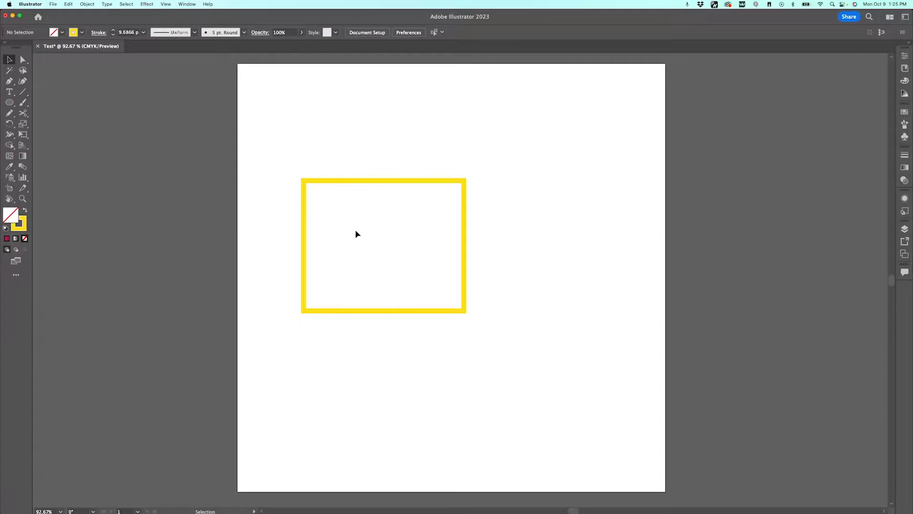
drag(345, 182, 201, 182)
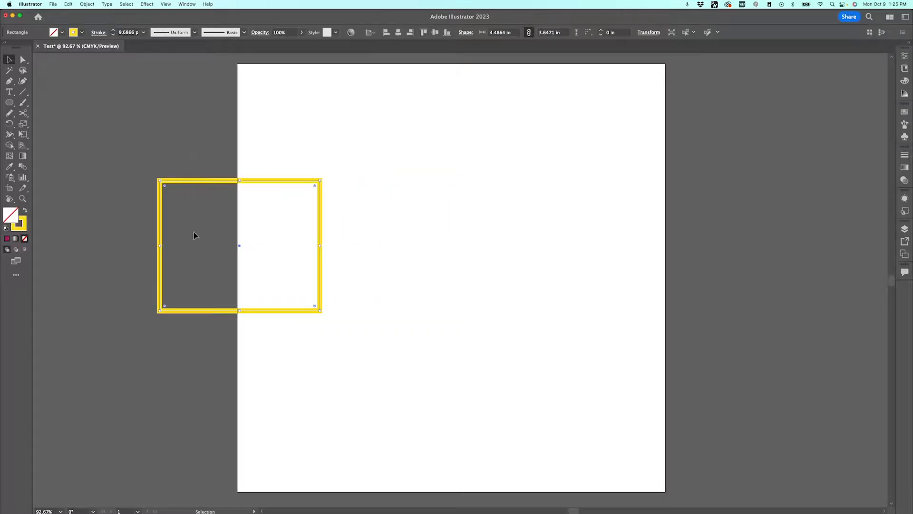
drag(212, 180, 386, 186)
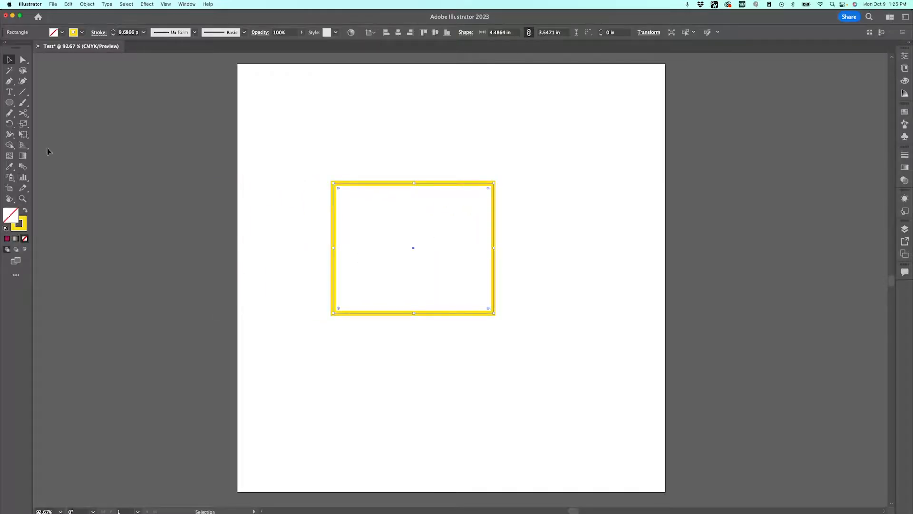
Fill the rectangle with lime green, swap its fill and stroke colours, and open the fill's Color Picker
click(62, 33)
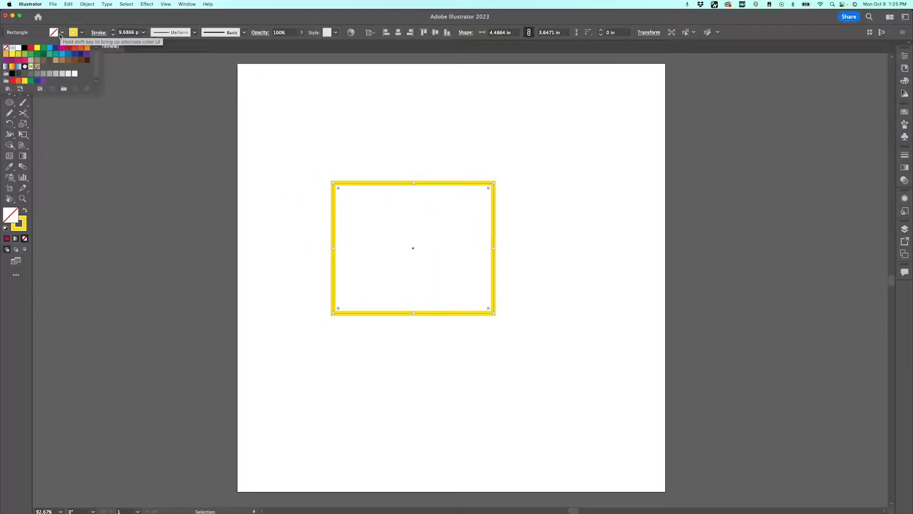
click(17, 55)
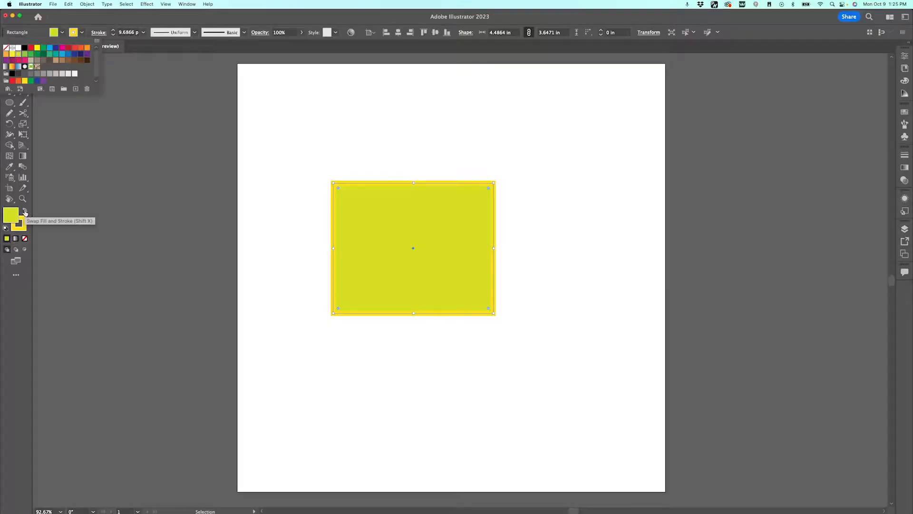
click(25, 212)
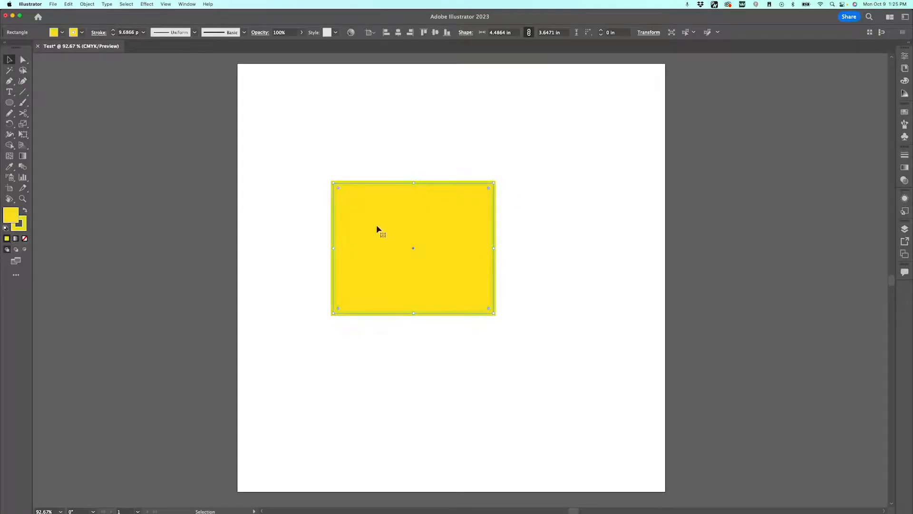
double_click(10, 217)
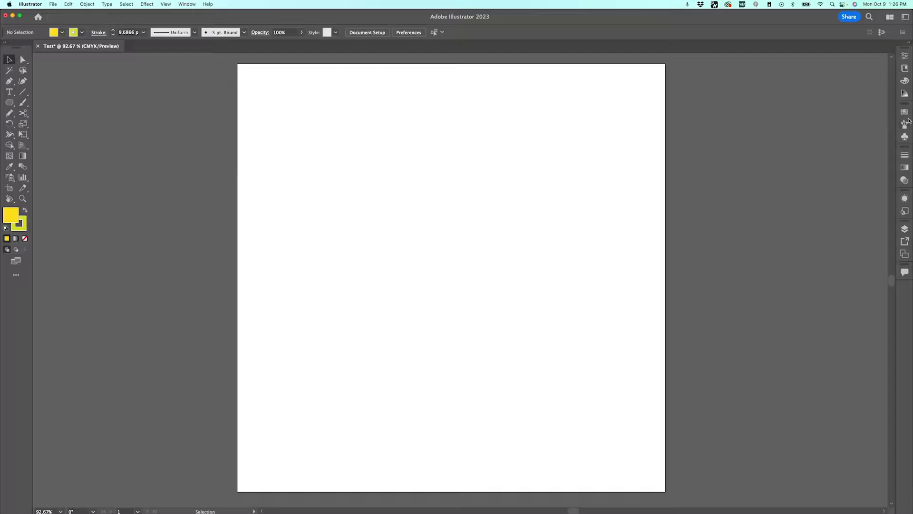
Show the Properties panel and dock it as its own column beside the collapsed panels
click(905, 57)
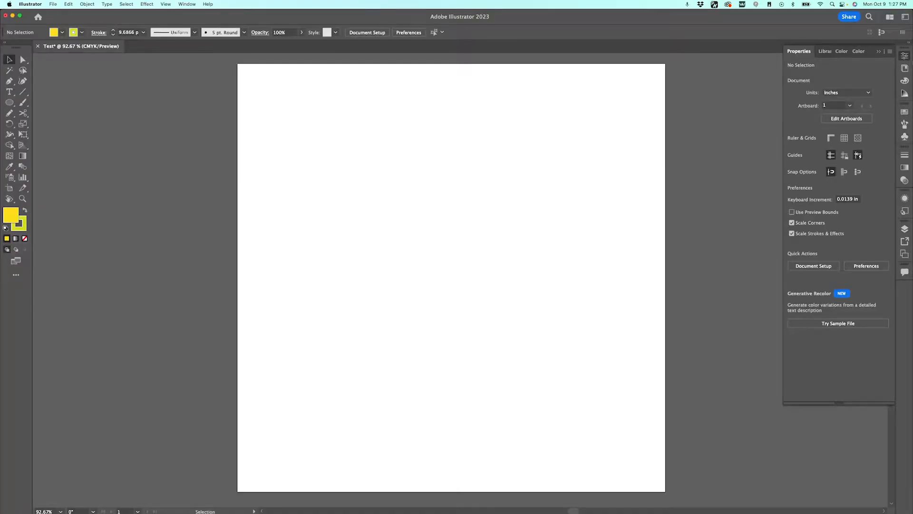
drag(791, 52, 909, 56)
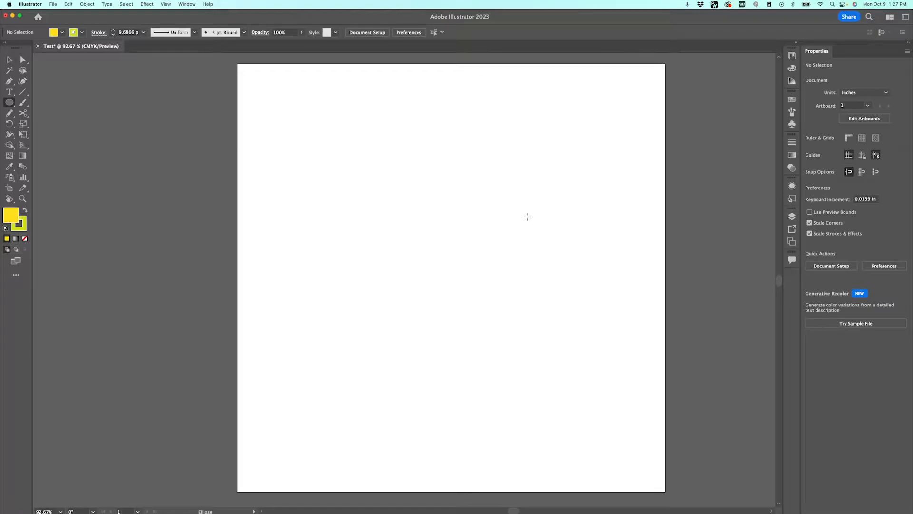
Draw a circle about 3.94 in across on the artboard, and preview an Offset Path of 0.1389 in without applying it
key(l)
drag(395, 169, 522, 312)
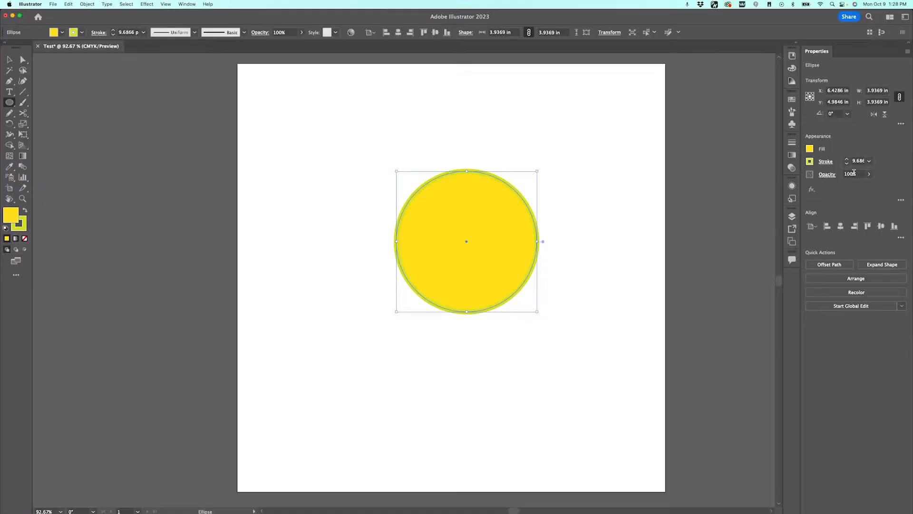
click(829, 264)
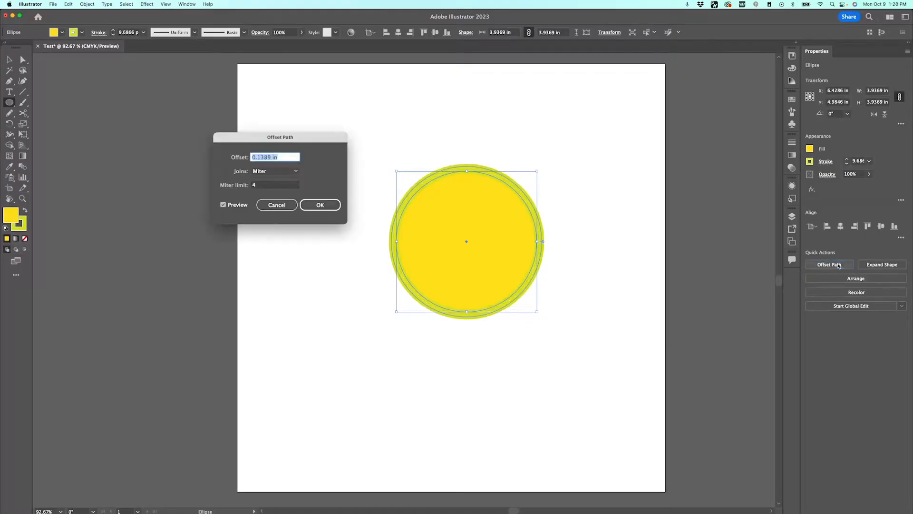
click(277, 205)
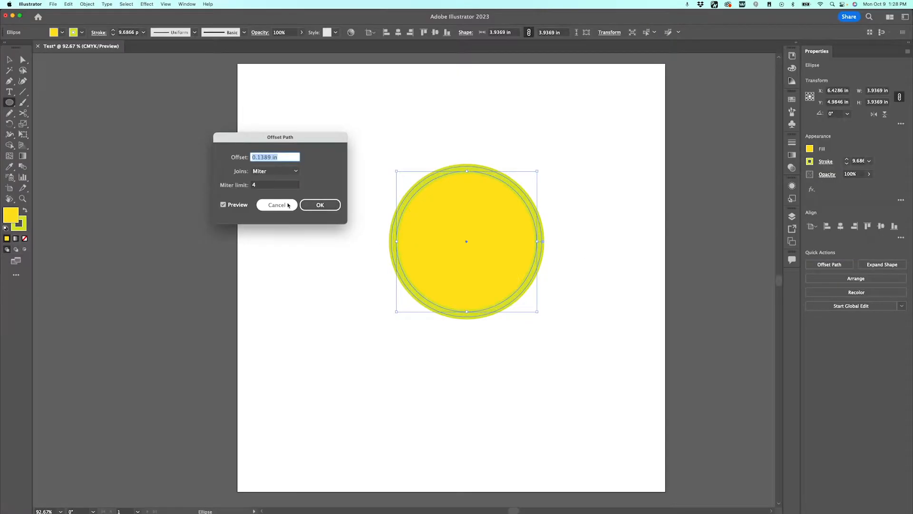
Place a point text object to the right of the circle and leave text editing
key(t)
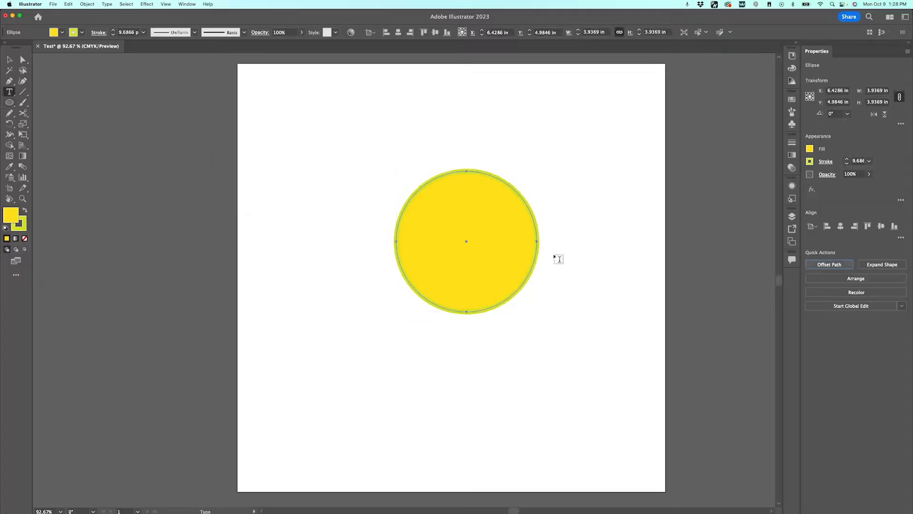
click(570, 218)
key(Escape)
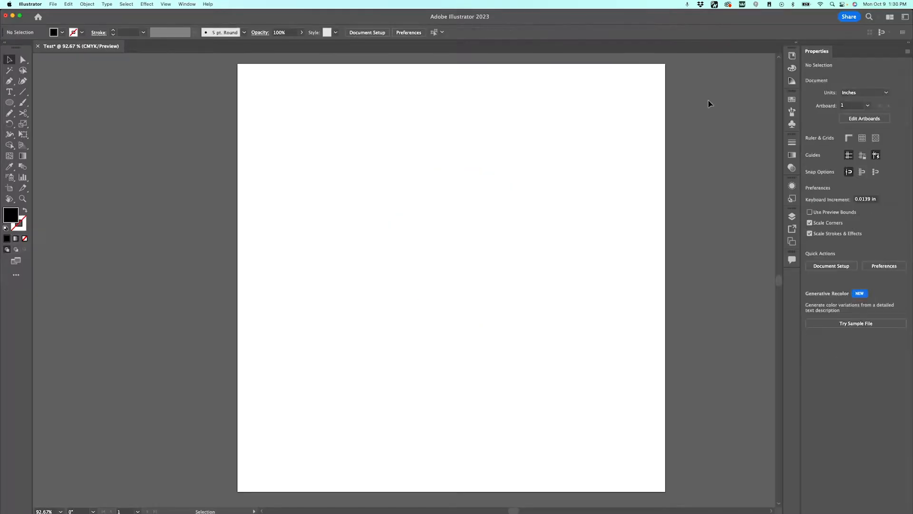
Examine the Color spectrum and the Swatches, and collapse them again
click(792, 68)
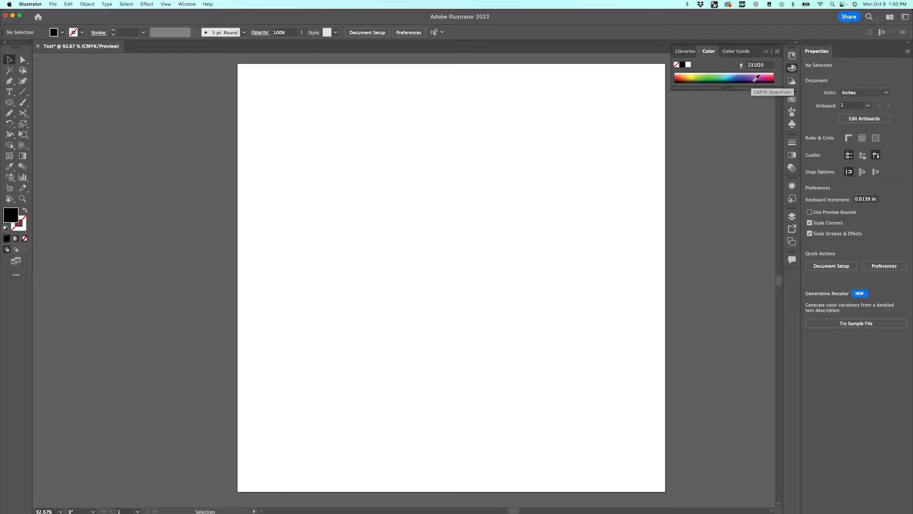
click(792, 99)
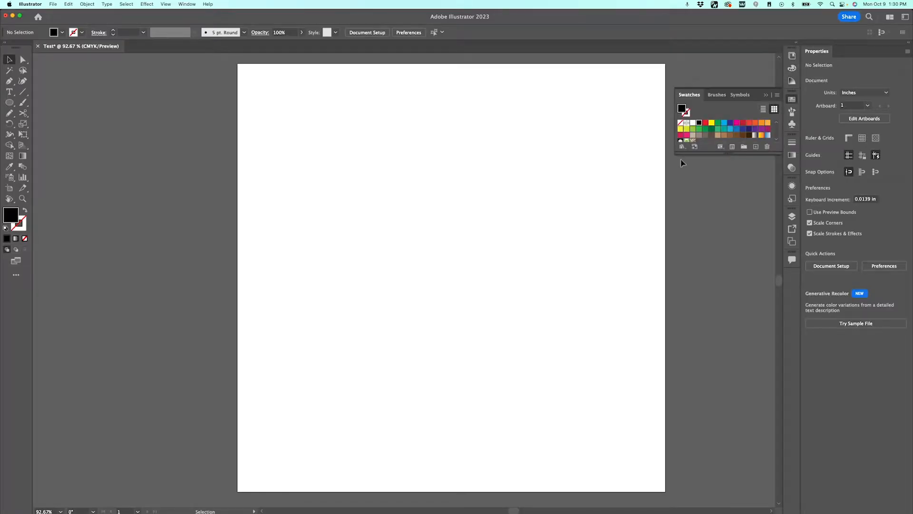
click(599, 204)
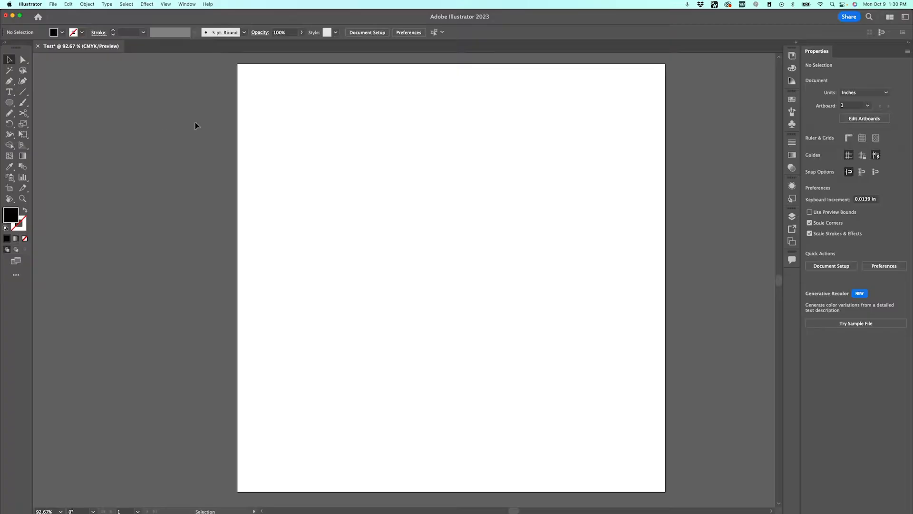
Show the Pathfinder panel with its Transform and Align group, and dock the group in the collapsed panel column
click(190, 4)
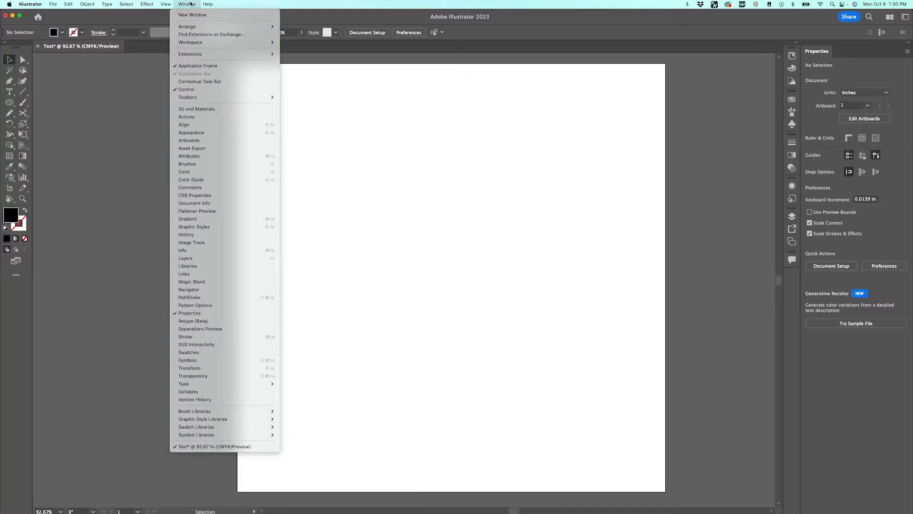
click(195, 298)
drag(300, 43, 675, 134)
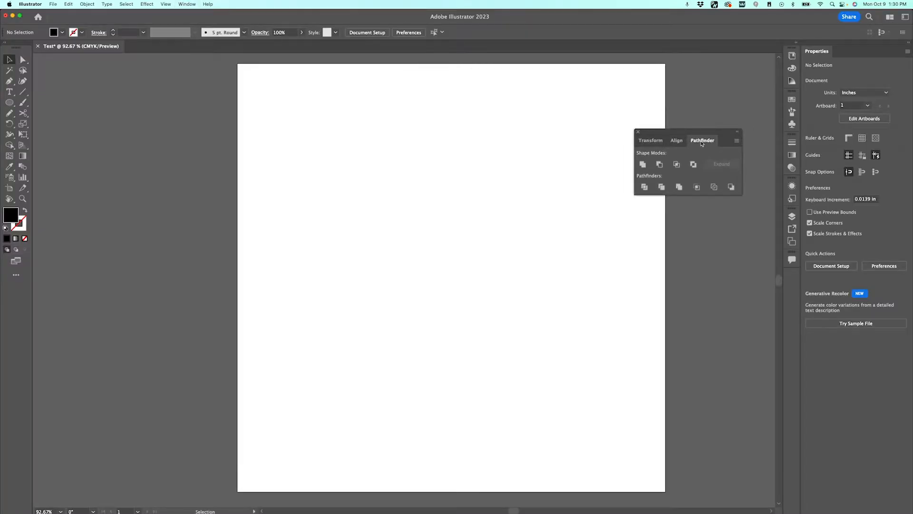
drag(651, 135, 793, 157)
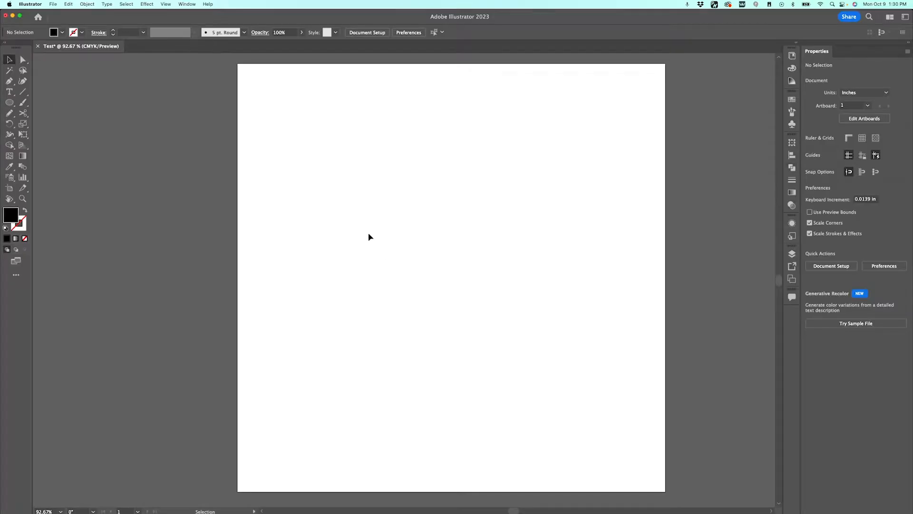
Draw two overlapping black squares about 2.99 in and 2.64 in wide, and fill the smaller front one with bright pink
key(m)
drag(345, 203, 451, 310)
drag(396, 166, 490, 256)
key(v)
click(64, 32)
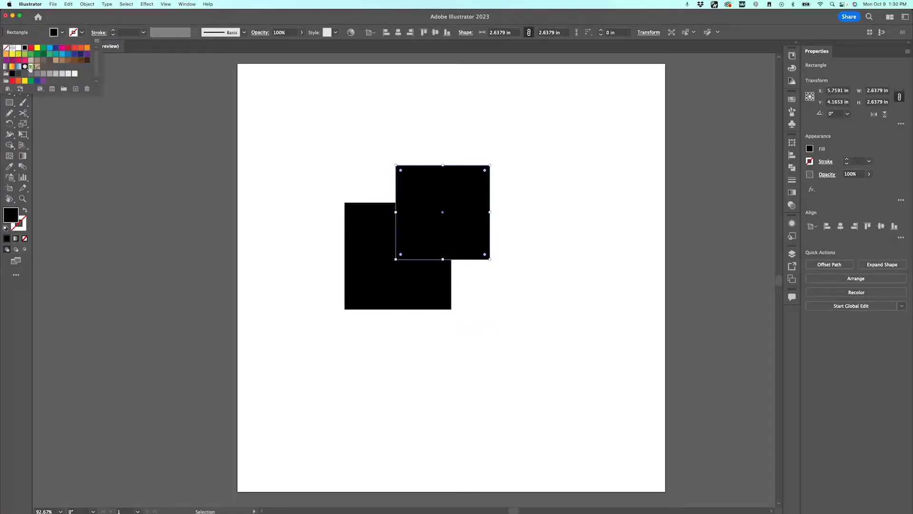
click(26, 61)
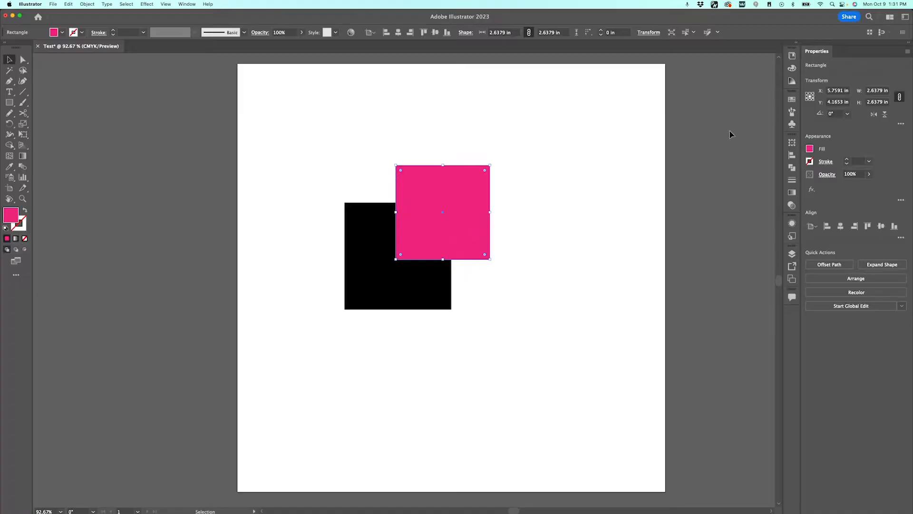
Select both squares and try the Pathfinder shape modes Unite and Minus Front, undoing each one
click(792, 169)
drag(291, 142, 456, 264)
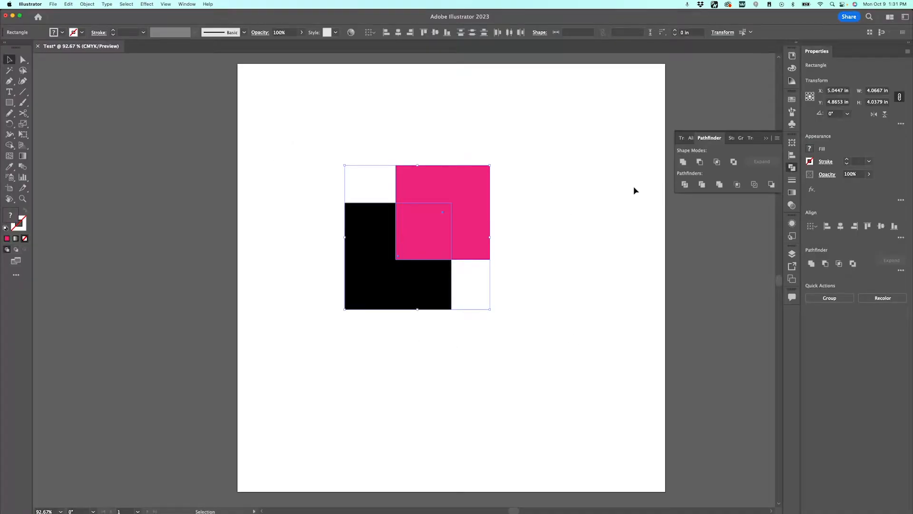
click(681, 163)
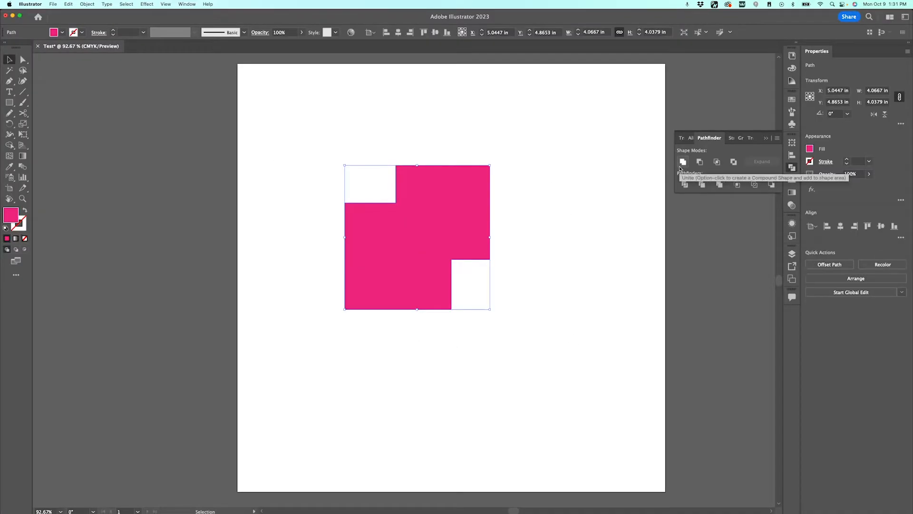
key(super+z)
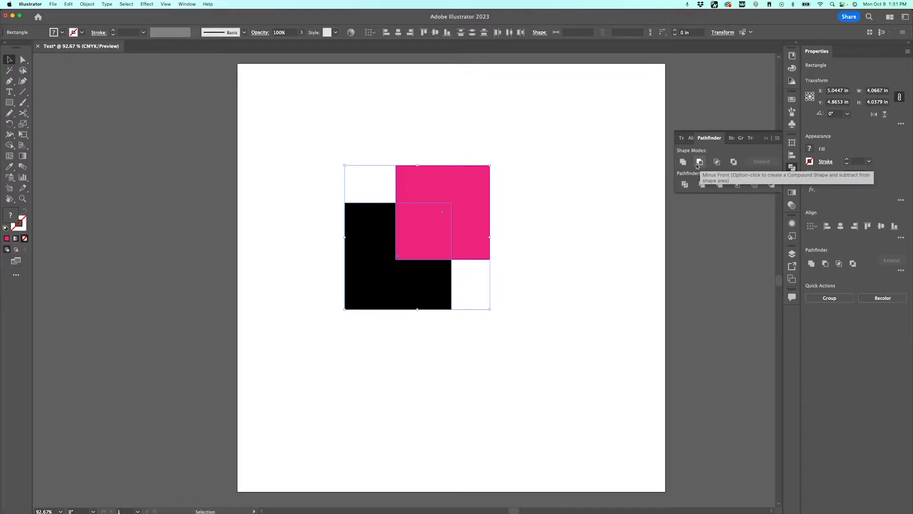
click(700, 162)
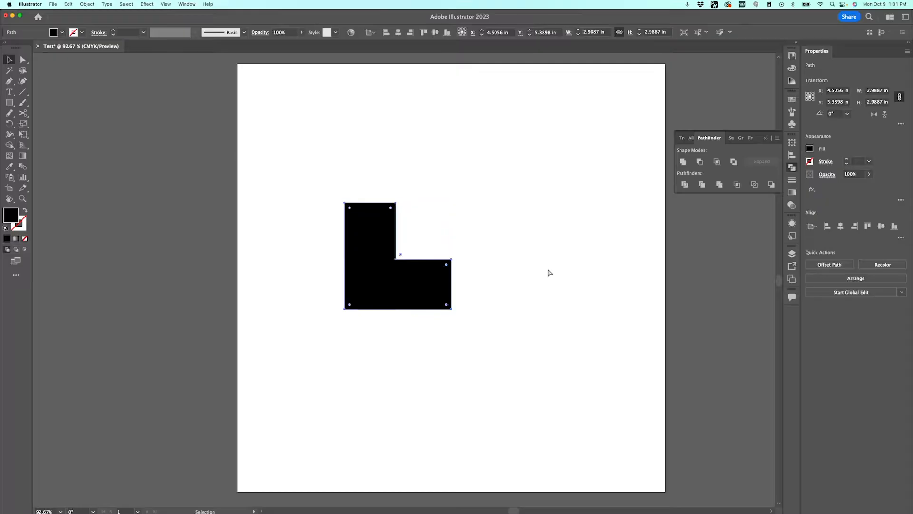
key(super+z)
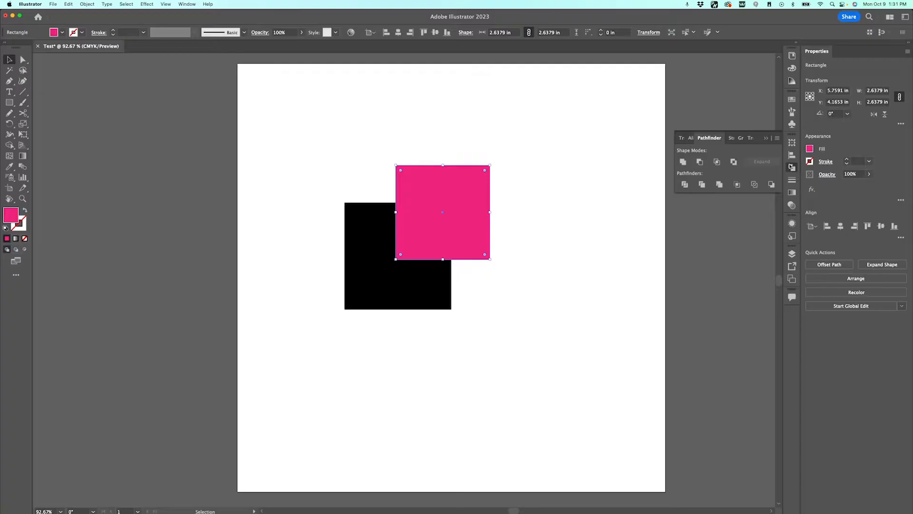
Delete the black square, and center the pink square horizontally and vertically on the artboard with Align to Artboard
click(792, 156)
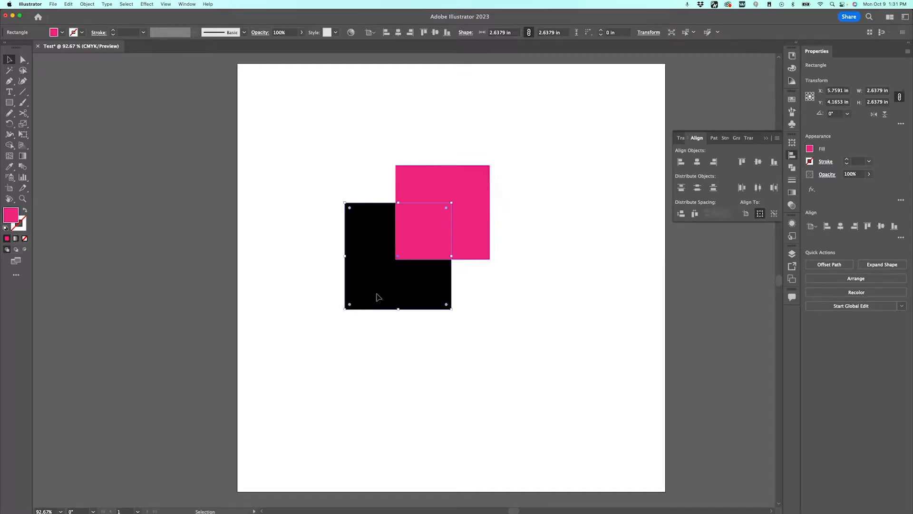
click(376, 298)
key(Delete)
click(405, 249)
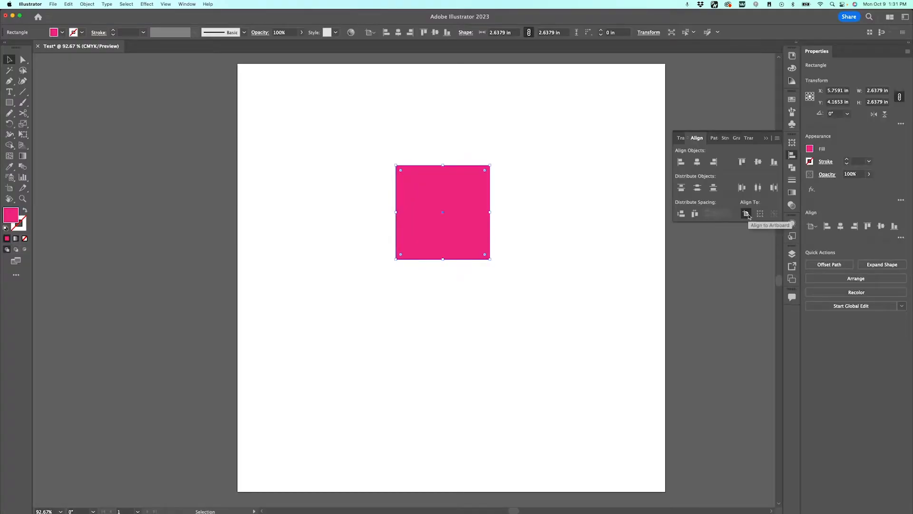
click(697, 162)
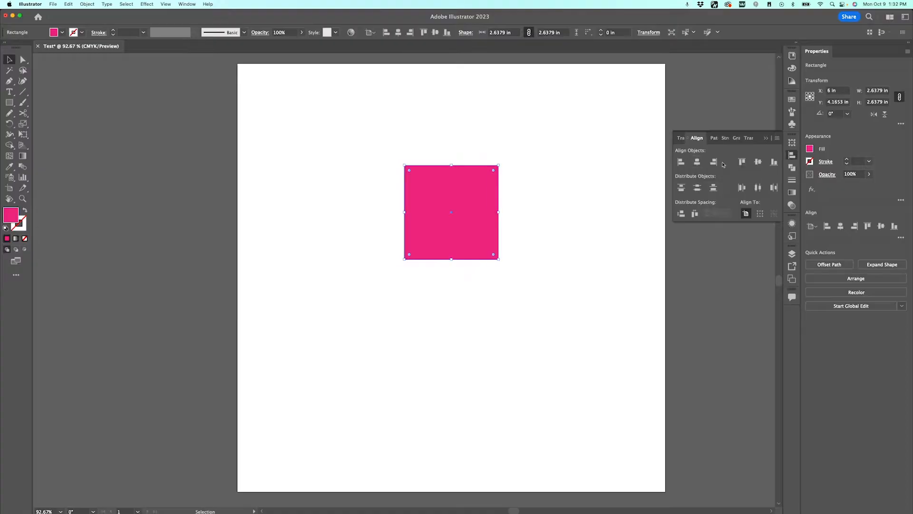
click(758, 162)
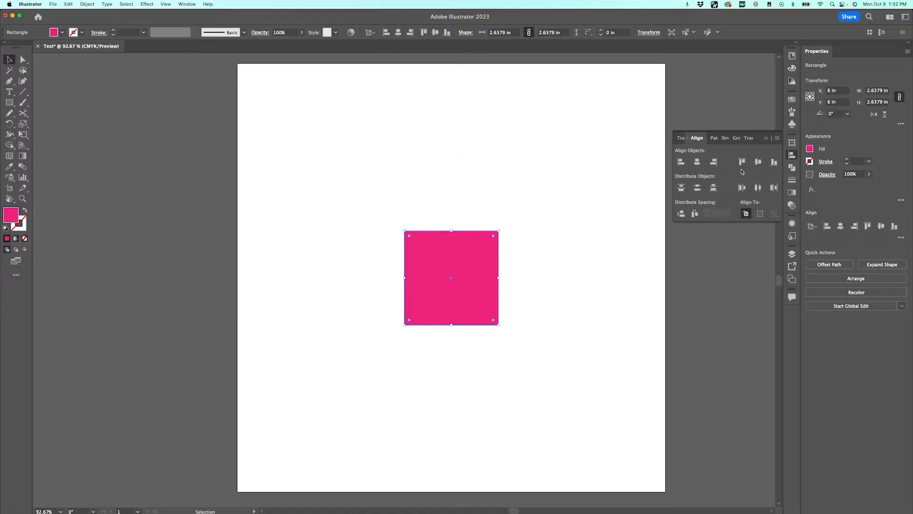
Duplicate the pink square as a smaller rectangle about 1.89 by 2.05 in, and place a shortened copy of that above the centered square
drag(443, 261, 297, 273)
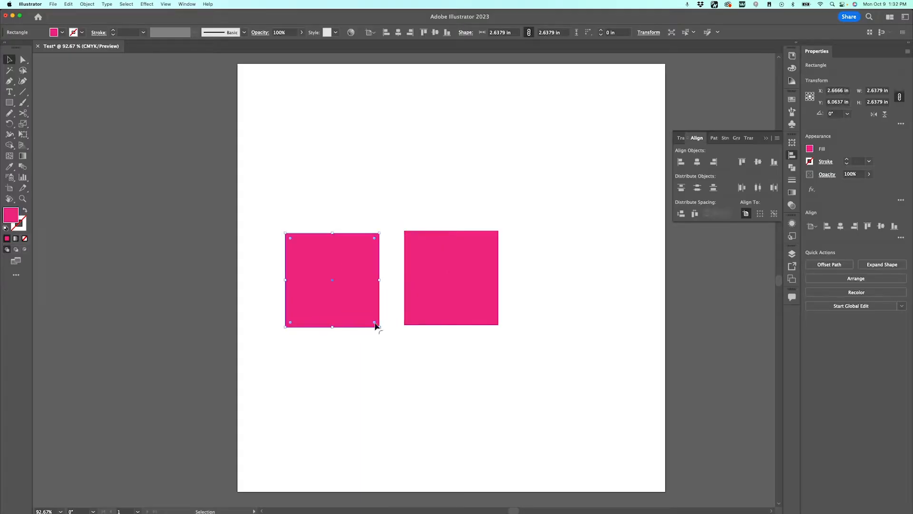
drag(380, 328, 354, 307)
key(super+c)
key(super+v)
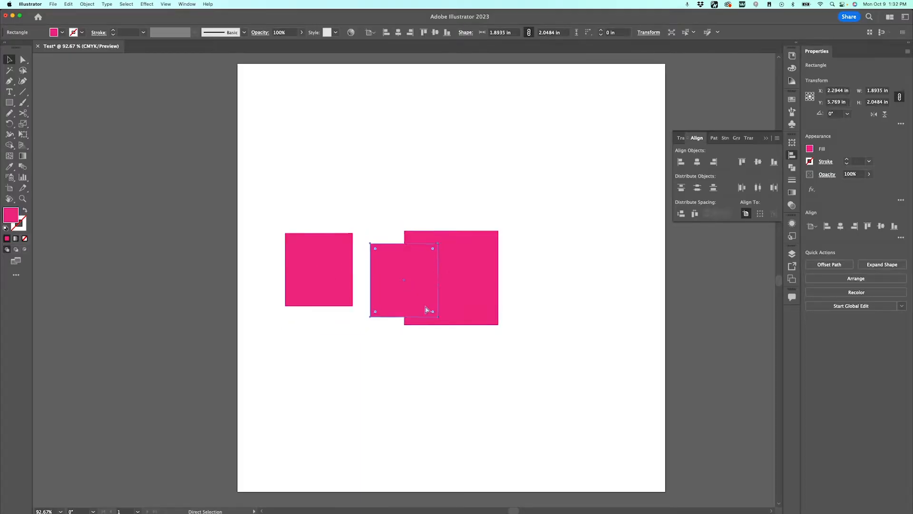
drag(396, 274, 471, 146)
drag(480, 116, 480, 115)
drag(480, 115, 480, 157)
Select all three rectangles, align their horizontal centers relative to the selection, and distribute their vertical centers
key(super+a)
click(761, 215)
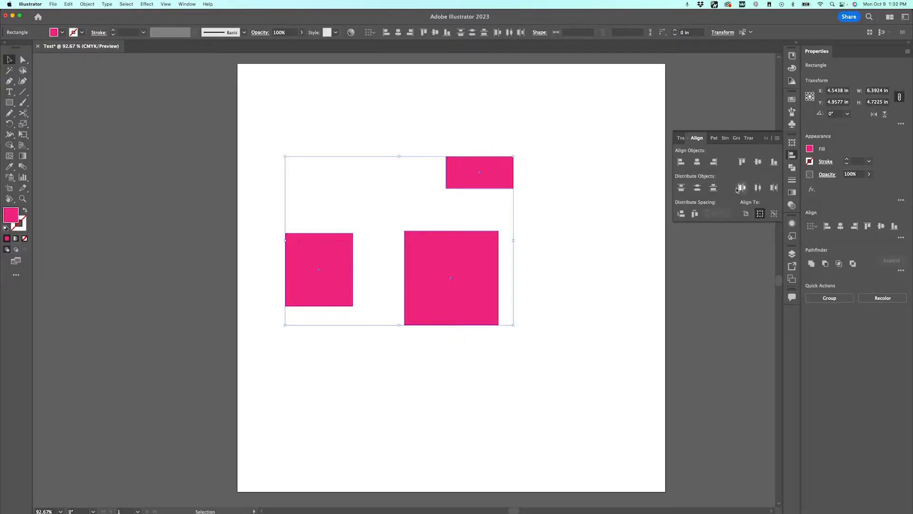
click(698, 162)
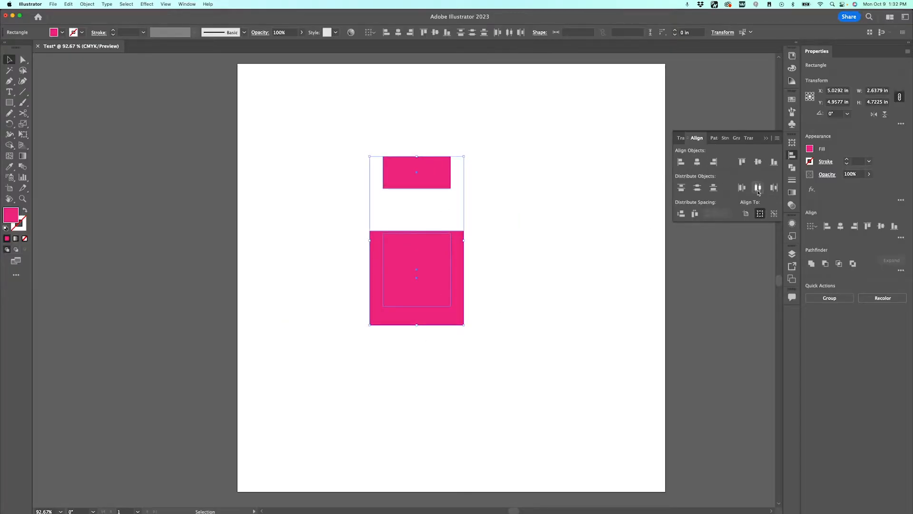
click(698, 188)
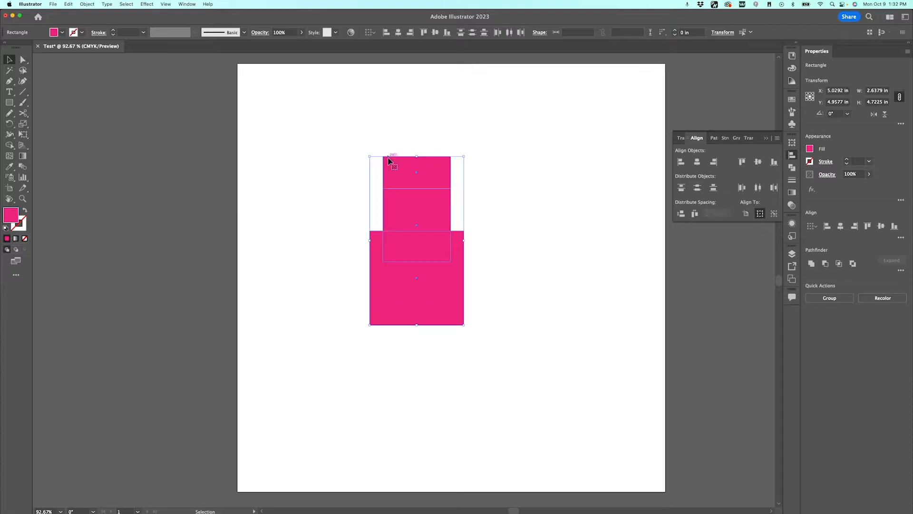
Align the three rectangles to the artboard's left edge, and set the alignment reference back to the selection
click(746, 214)
click(681, 162)
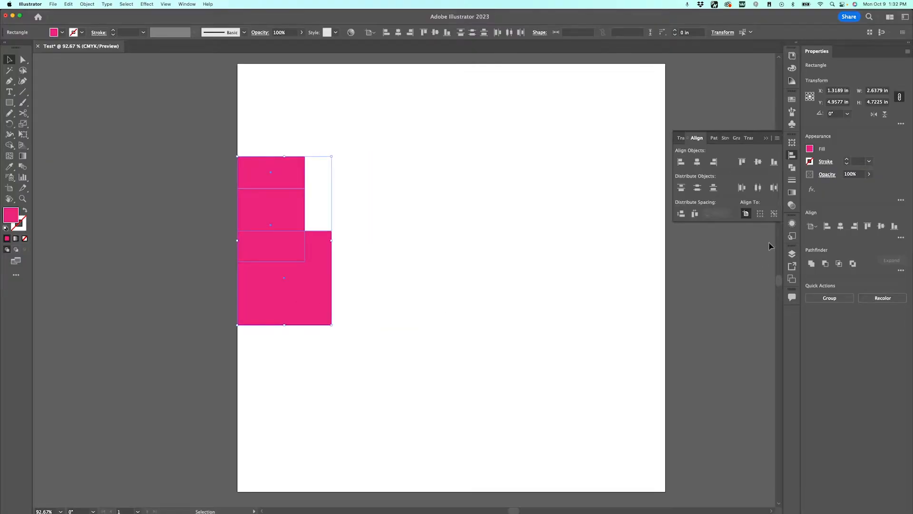
click(760, 214)
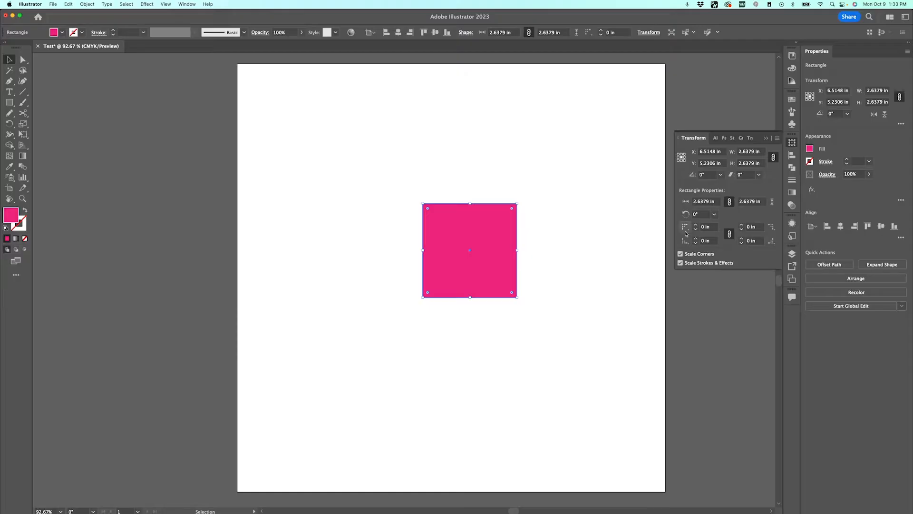
Round all four corners of the pink square to a radius of 0.625 in
click(695, 226)
click(695, 226)
click(696, 227)
click(696, 226)
click(695, 226)
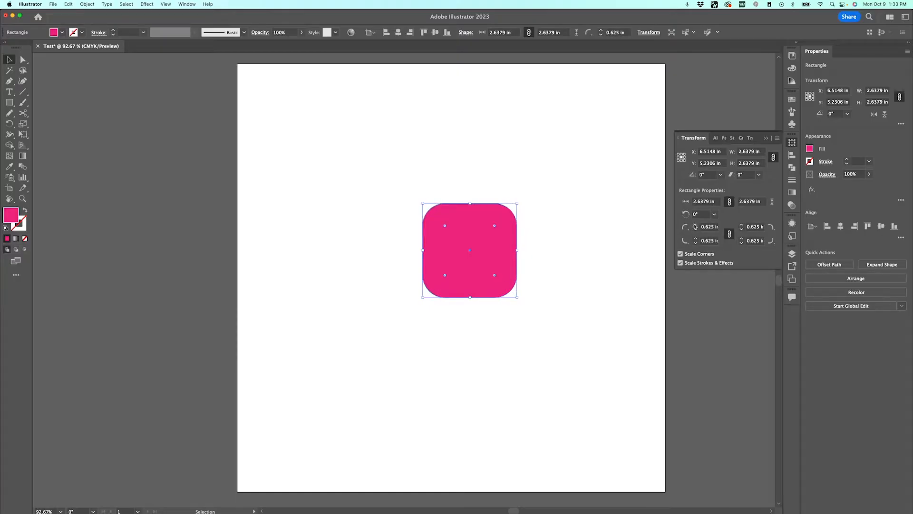
Draw a circle about 2.79 in across and turn it into a pie, starting at 150° and reshaped to about 20.84° and -15.88°
key(l)
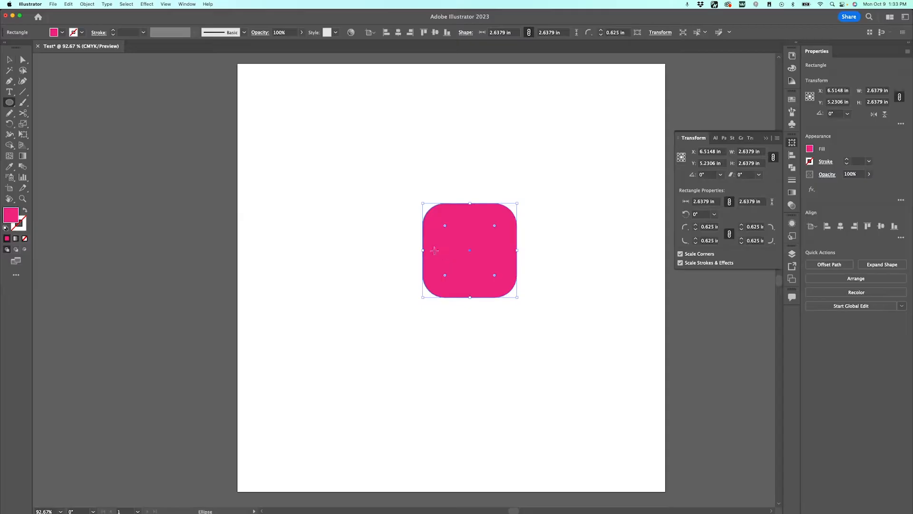
drag(302, 179, 391, 280)
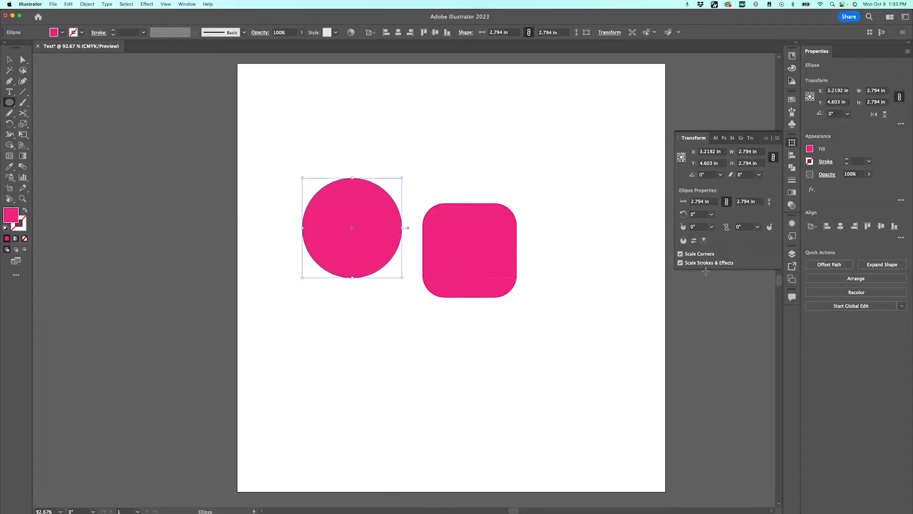
click(712, 228)
click(721, 293)
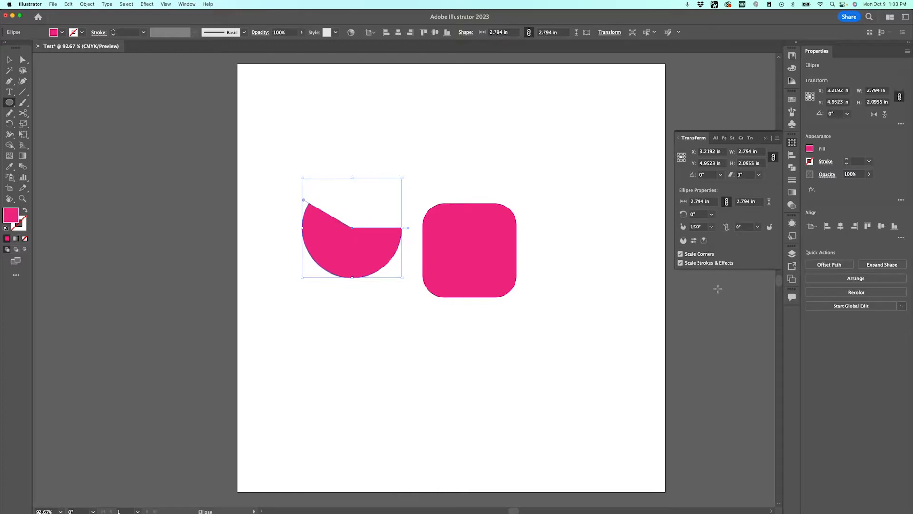
drag(305, 200, 406, 244)
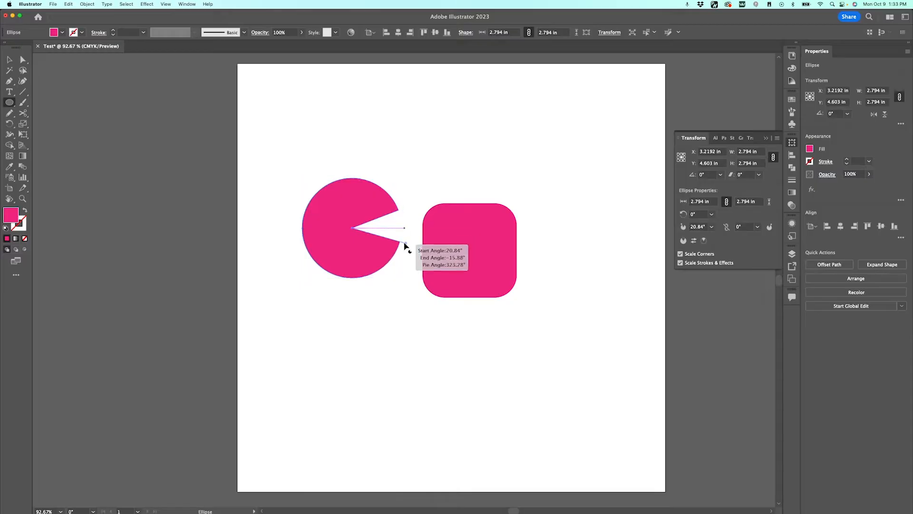
click(706, 241)
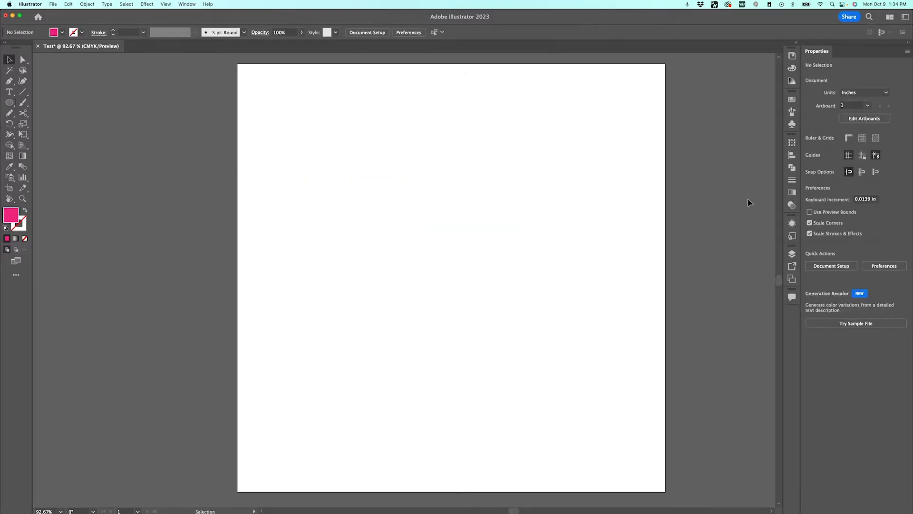
Show the layers, draw a circle about 2.46 in across, expand Layer 1, and draw a second circle down and to the right
click(789, 256)
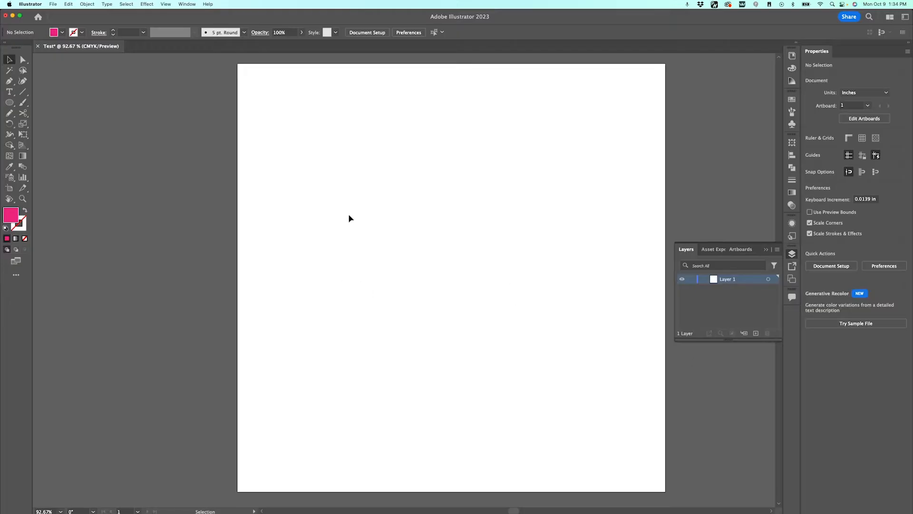
key(l)
drag(333, 164, 420, 251)
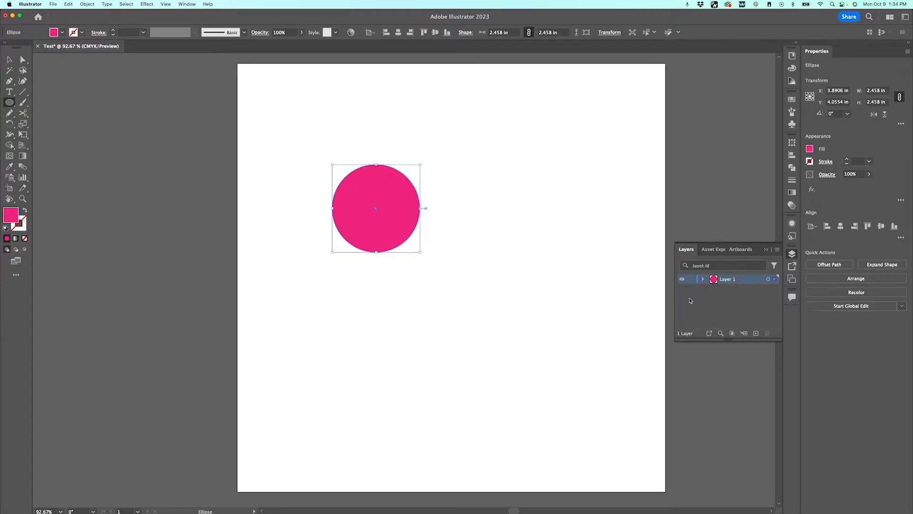
click(704, 280)
drag(468, 246, 560, 338)
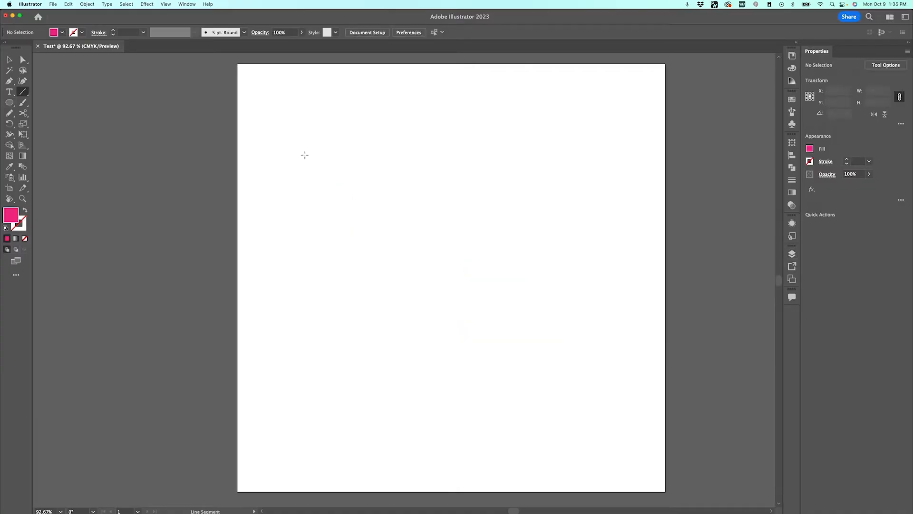
Show the Glyphs panel, dock it at the end of the collapsed panel column, and enlarge it to show more characters
click(186, 4)
mouse_move(236, 385)
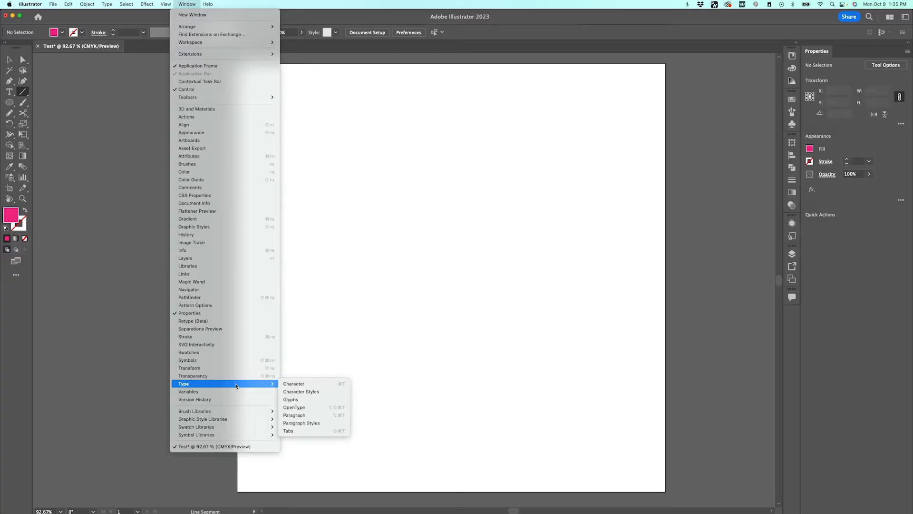
click(305, 399)
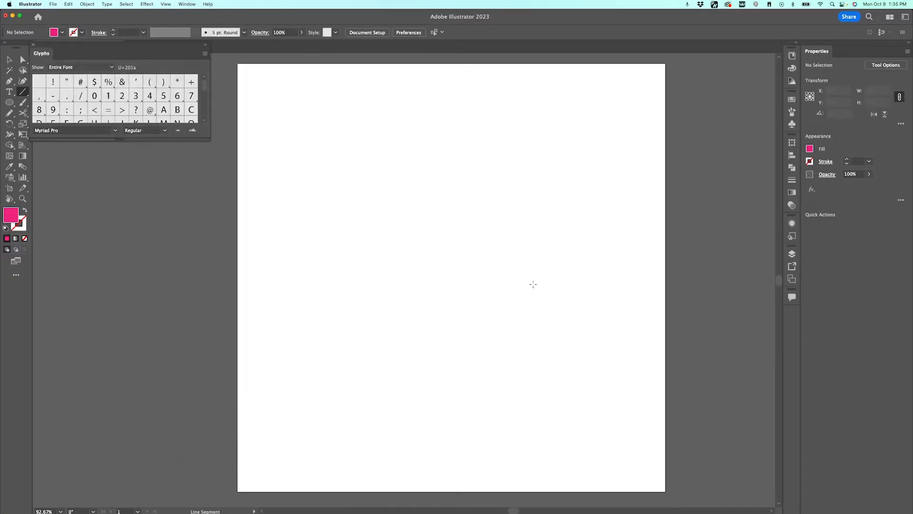
drag(63, 51, 793, 313)
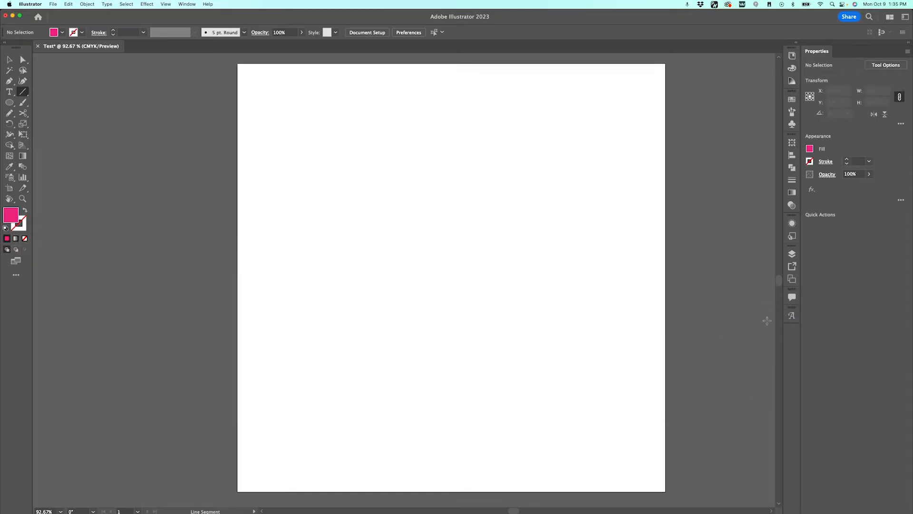
click(792, 316)
drag(701, 398, 704, 498)
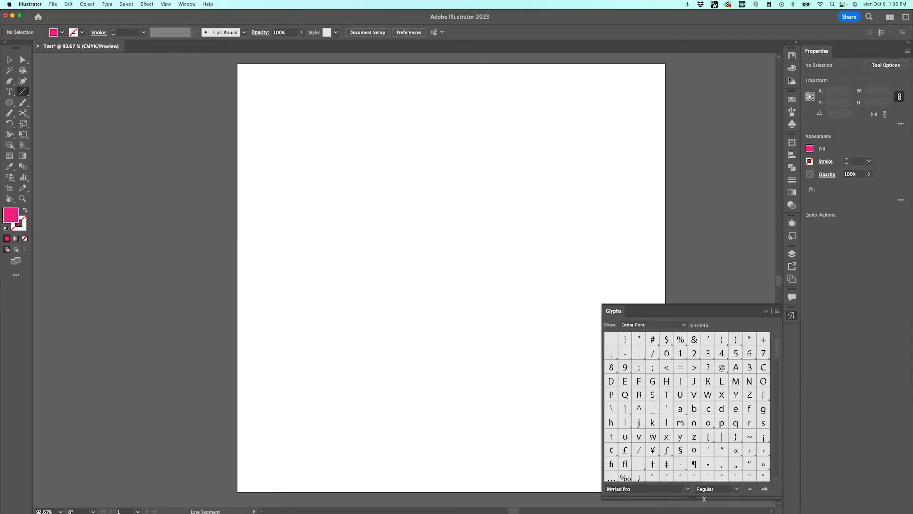
Add the point text "Hello" in the upper part of the artboard and scale it up to about 136 pt
key(t)
click(368, 179)
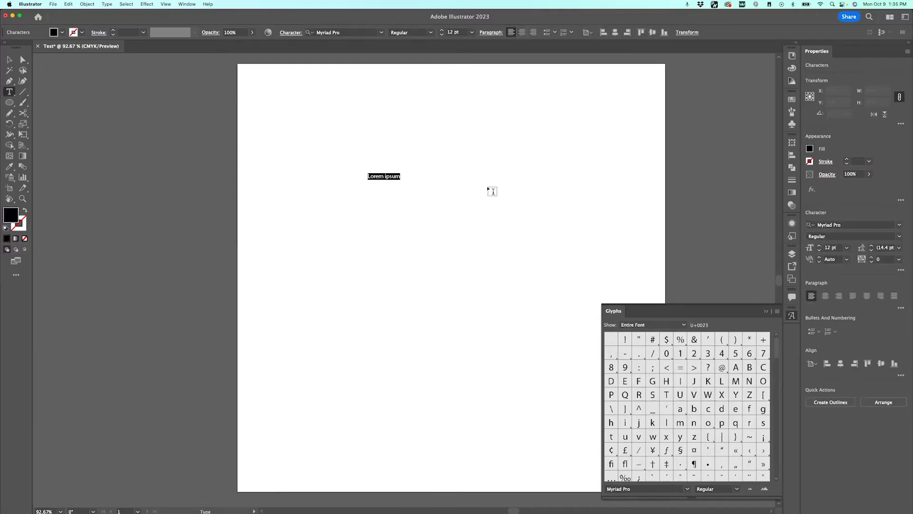
text(Hello)
key(Escape)
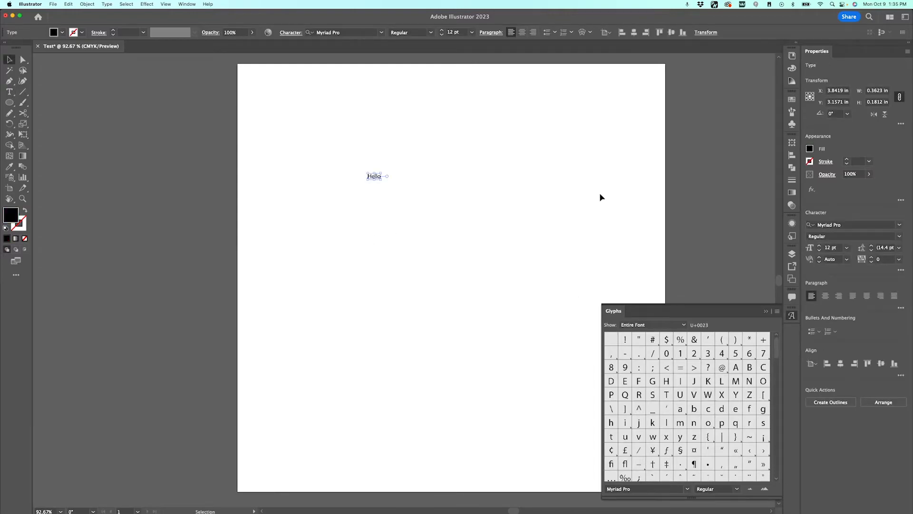
drag(381, 180, 514, 312)
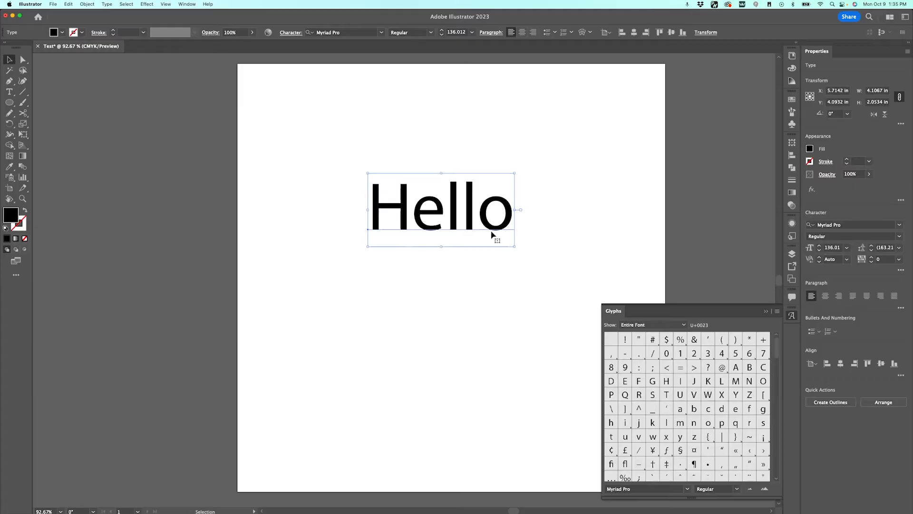
Look through the Myriad Pro glyphs down to the end of the set and deselect the text
scroll(716, 435, down, 10)
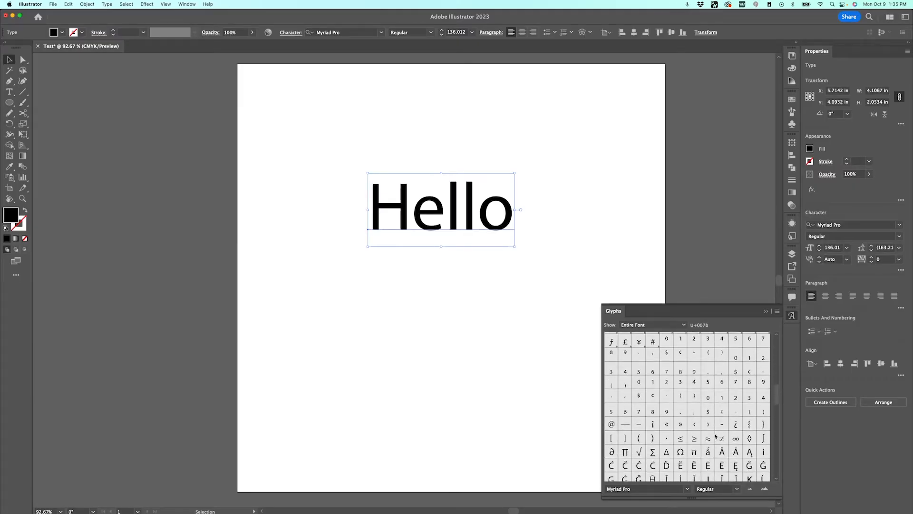
scroll(716, 436, down, 6)
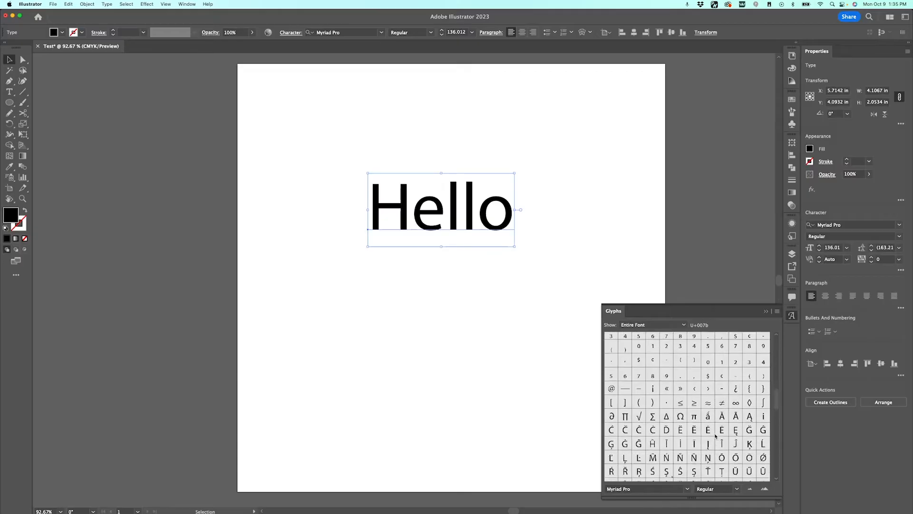
scroll(716, 435, down, 15)
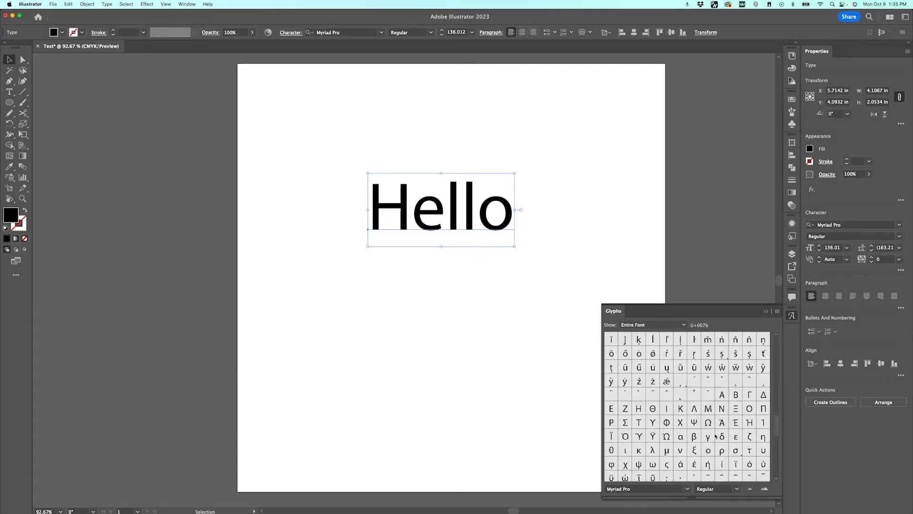
scroll(715, 436, down, 3)
click(591, 298)
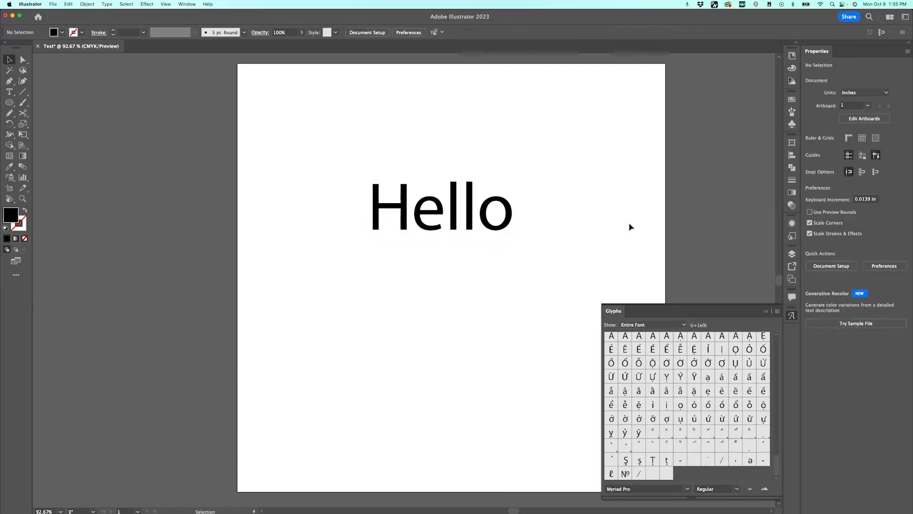
Set the Hello text in the Author font and replace its final o with the alternate glyph that has a trailing swash
click(399, 188)
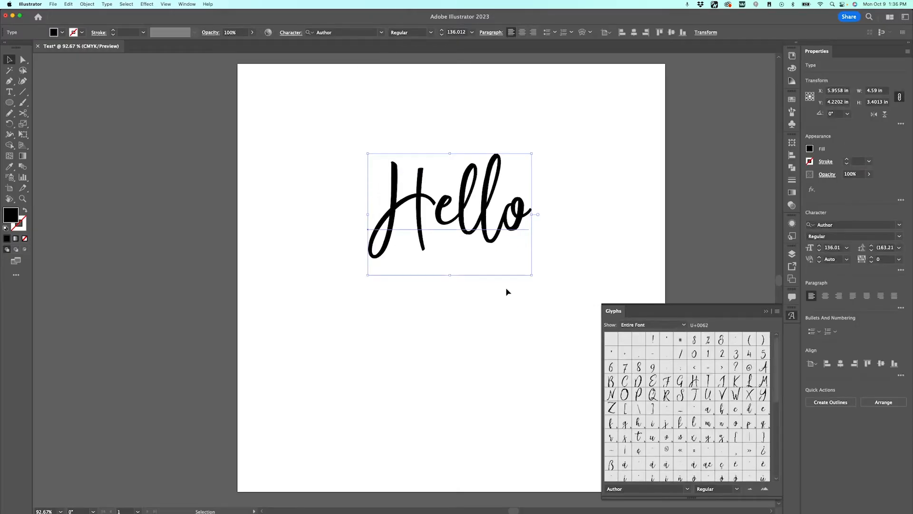
drag(505, 218, 529, 217)
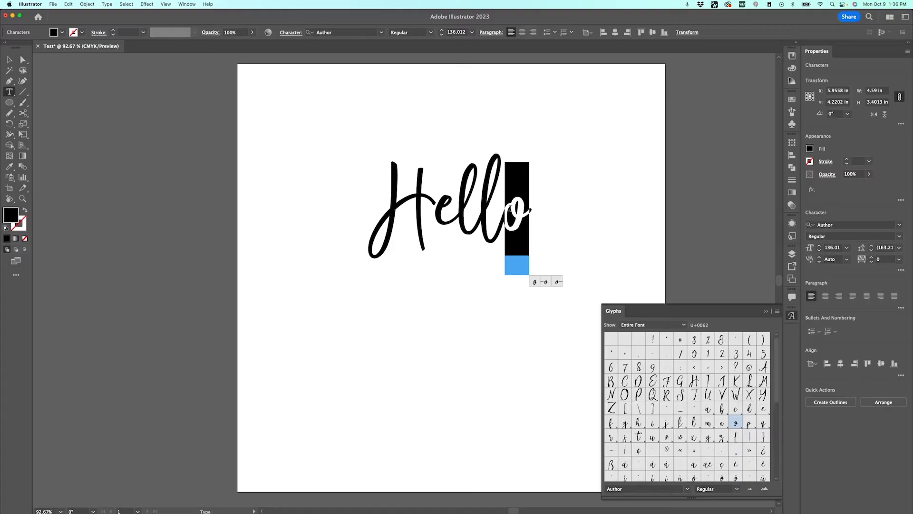
click(558, 282)
Replace the capital H with a lowercase h and swap it for the alternate glyph with a leading swash
drag(426, 196, 369, 205)
text(h)
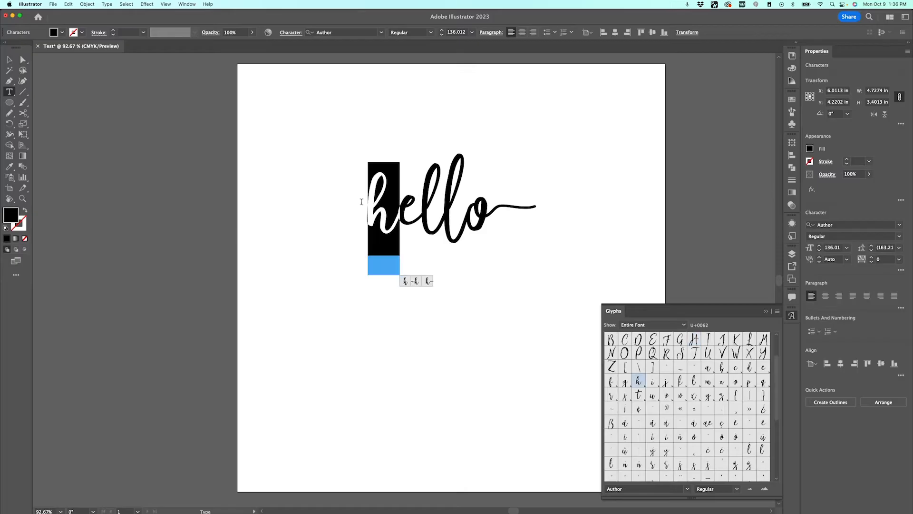
click(417, 282)
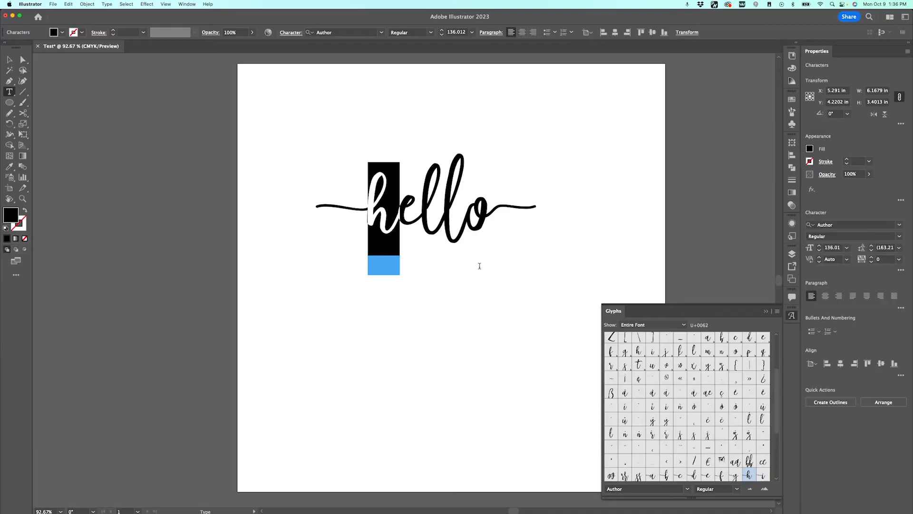
key(Escape)
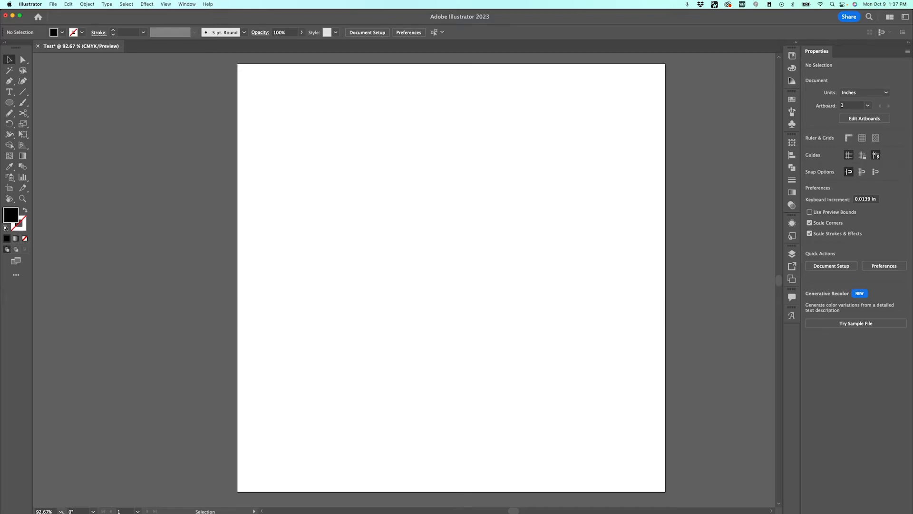
Check the preset zoom levels, and zoom the artboard in and out, finishing at 66.67%
click(60, 511)
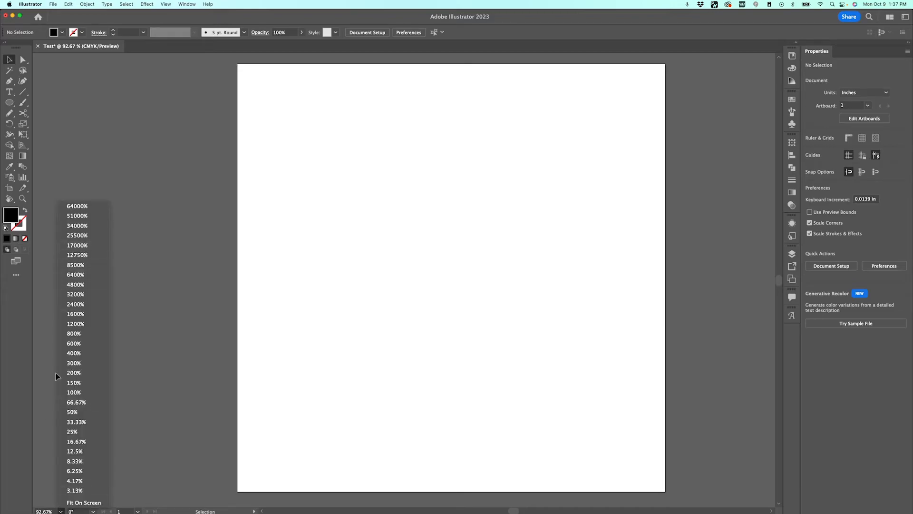
click(269, 388)
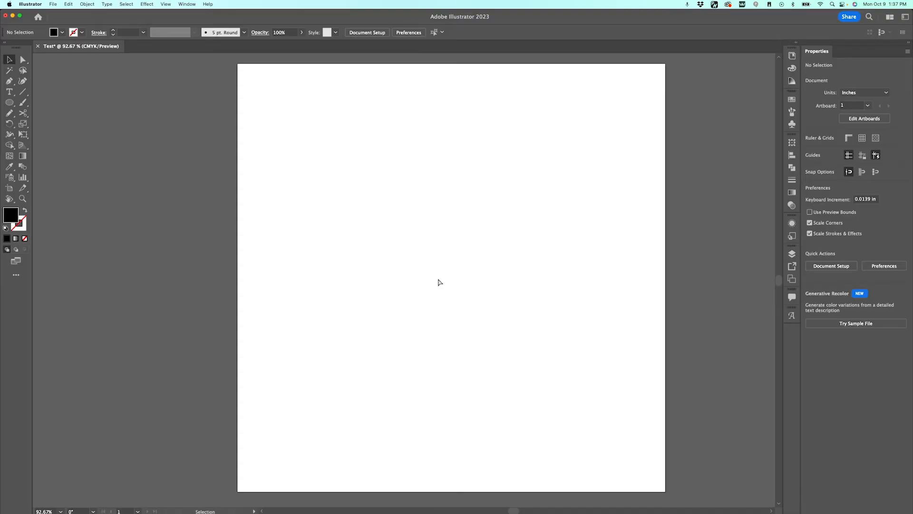
key(super+equal)
key(super+equal)
key(super+equal)
key(super+equal)
key(super+minus)
key(super+minus)
key(super+minus)
key(super+minus)
key(super+minus)
key(super+minus)
key(super+equal)
key(super+equal)
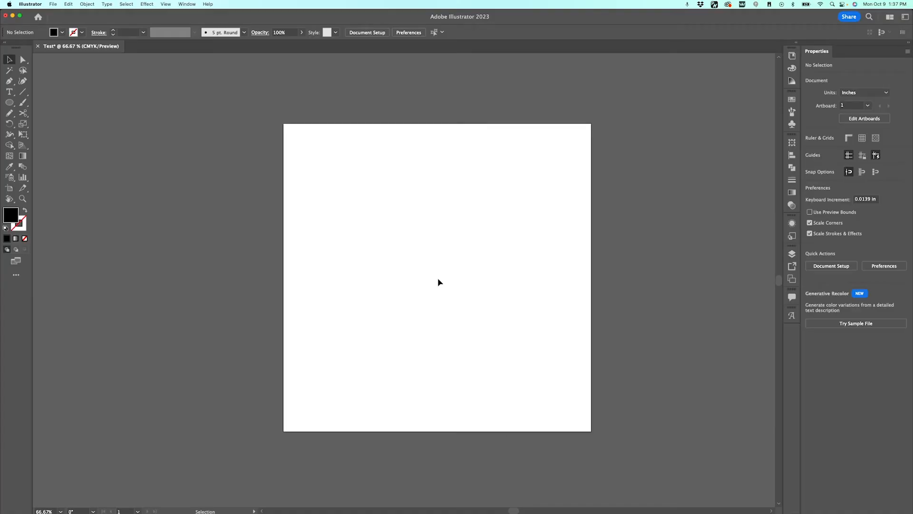
Pan the view sideways and vertically around the artboard, and reposition it with the Hand tool
scroll(439, 282, right, 2)
scroll(439, 282, left, 4)
scroll(439, 282, right, 5)
scroll(439, 283, up, 4)
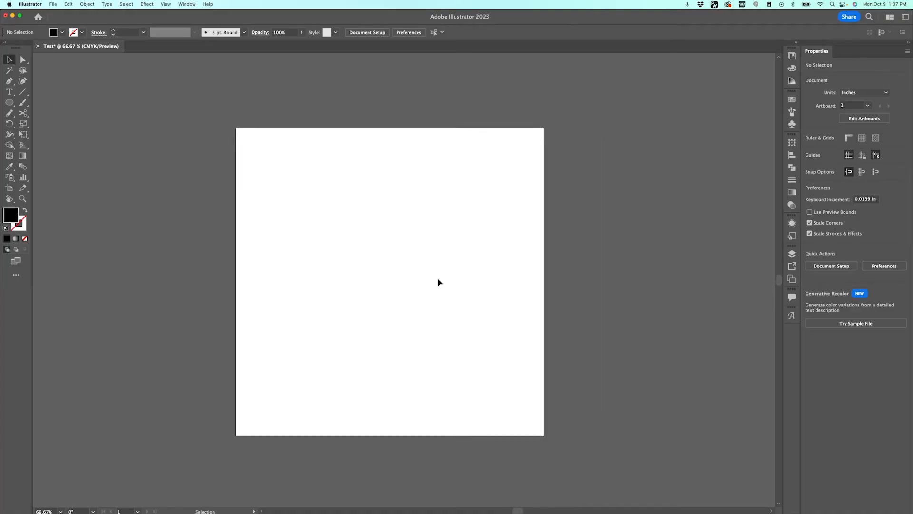
scroll(439, 282, left, 4)
scroll(439, 282, right, 2)
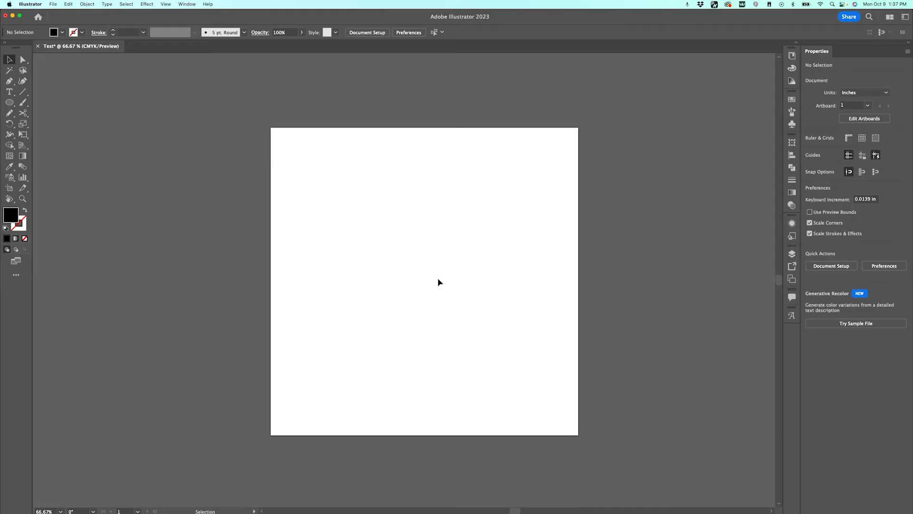
scroll(439, 282, down, 2)
key(space)
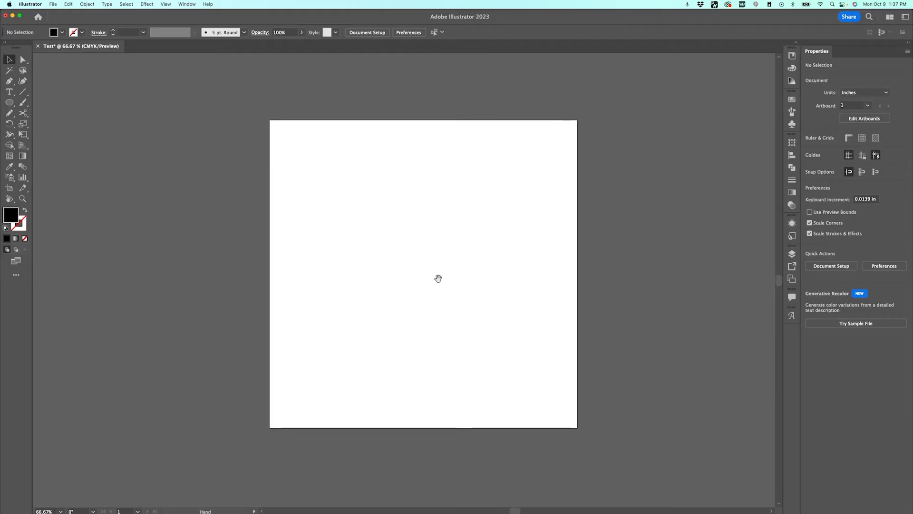
drag(387, 243, 402, 230)
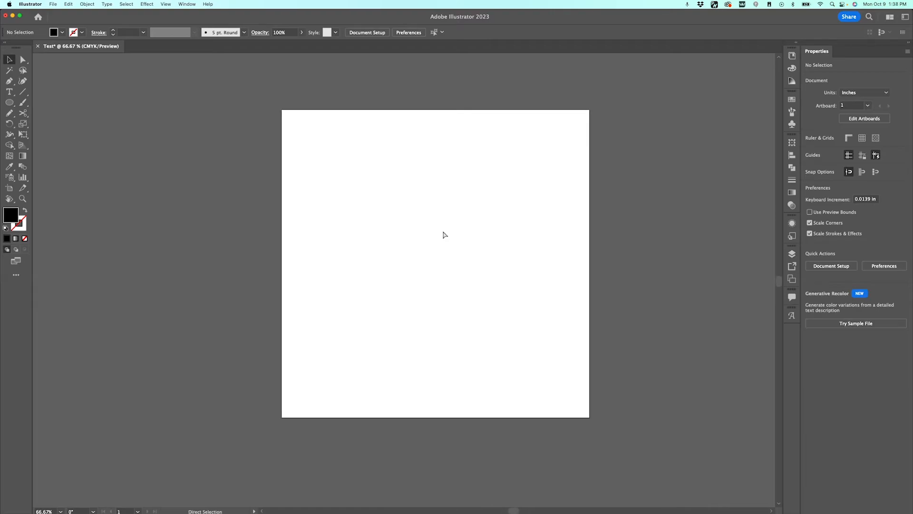
Zoom in to 300% and pan with the Hand tool to the artboard's upper-right corner
key(super+equal)
key(super+equal)
key(super+equal)
key(super+equal)
key(space)
drag(454, 231, 331, 322)
drag(598, 129, 324, 489)
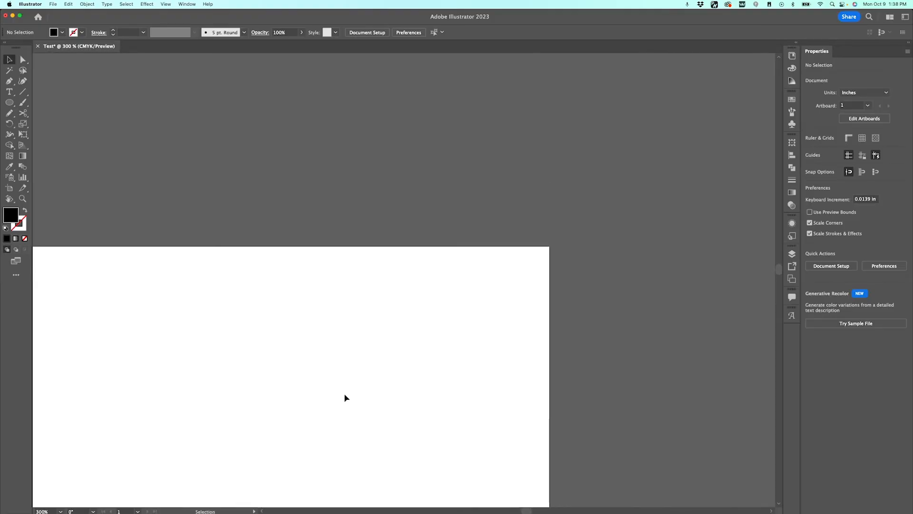